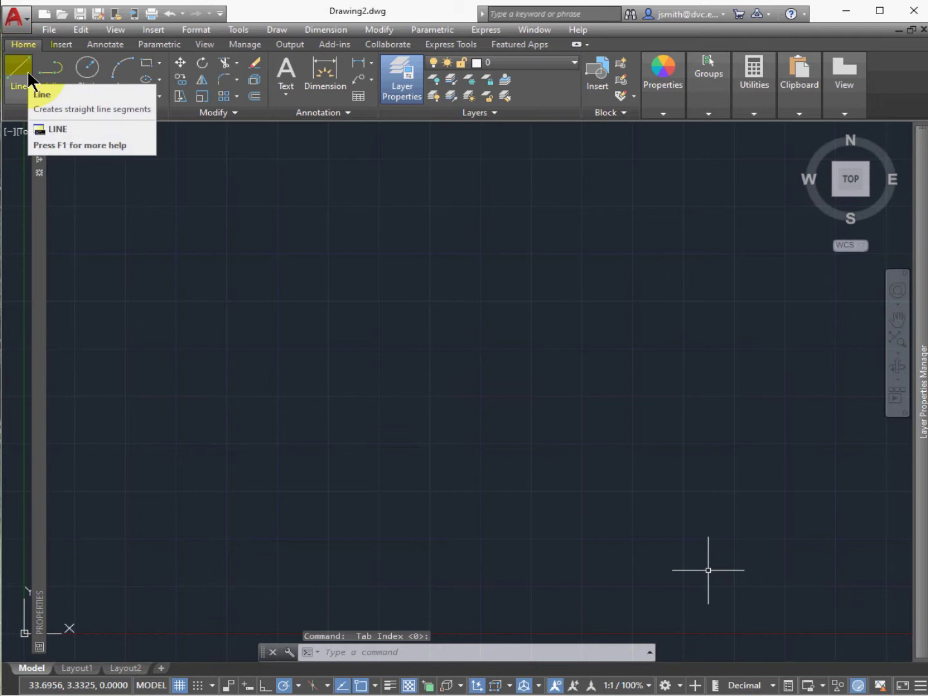
Start a line outline at the origin 0,0 and draw its first segment 3.5 units straight up
{"action": "left_click", "coordinate": [28, 73]}
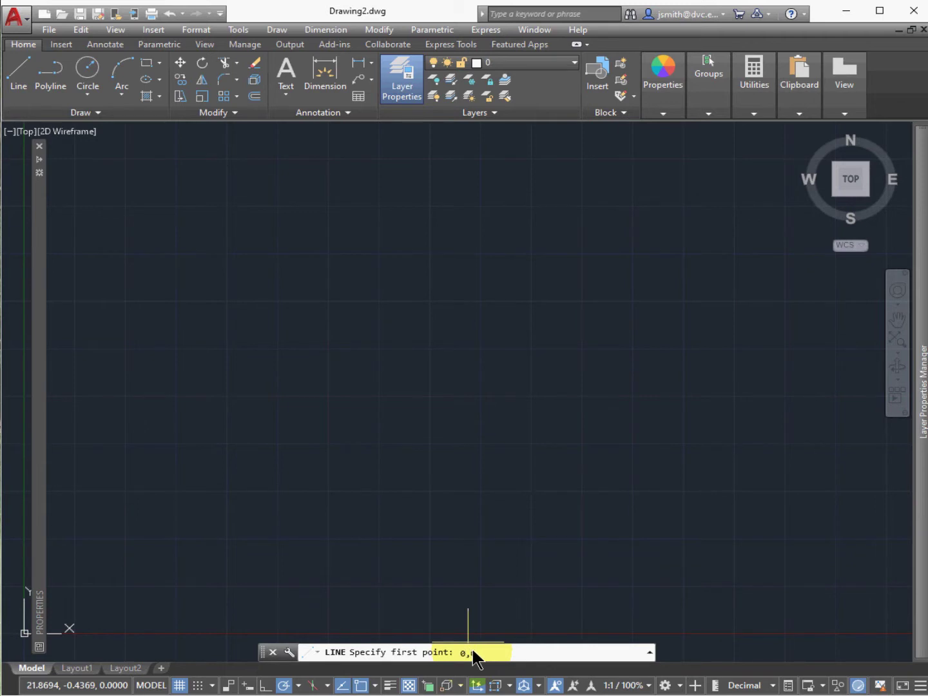
{"action": "type", "text": "0,0"}
{"action": "key", "text": "Return"}
{"action": "scroll", "coordinate": [479, 420], "scroll_direction": "down", "scroll_amount": 4}
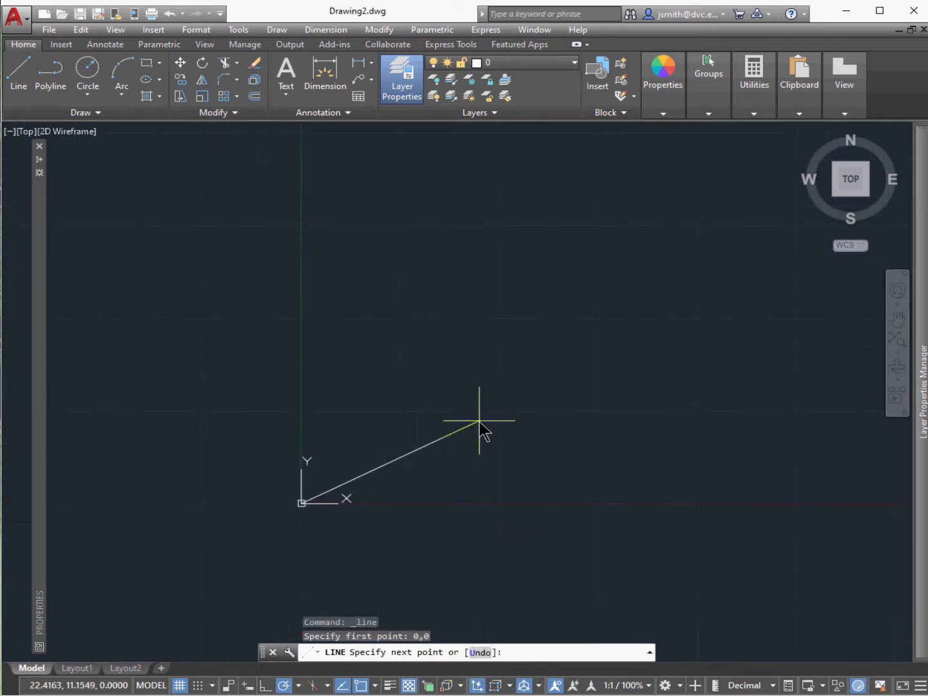
{"action": "scroll", "coordinate": [380, 487], "scroll_direction": "up", "scroll_amount": 2}
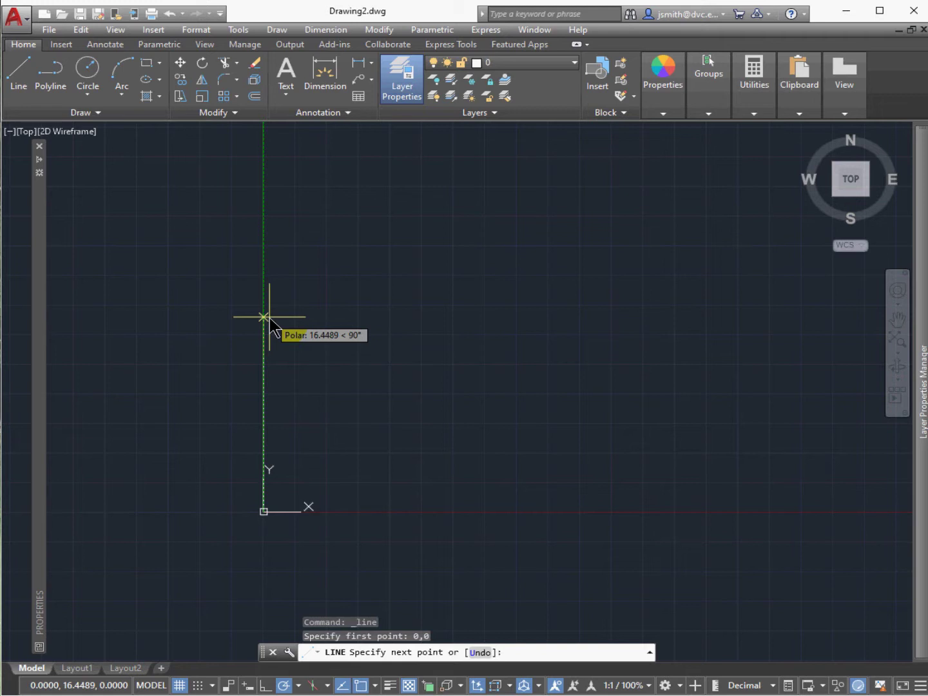
{"action": "type", "text": "3"}
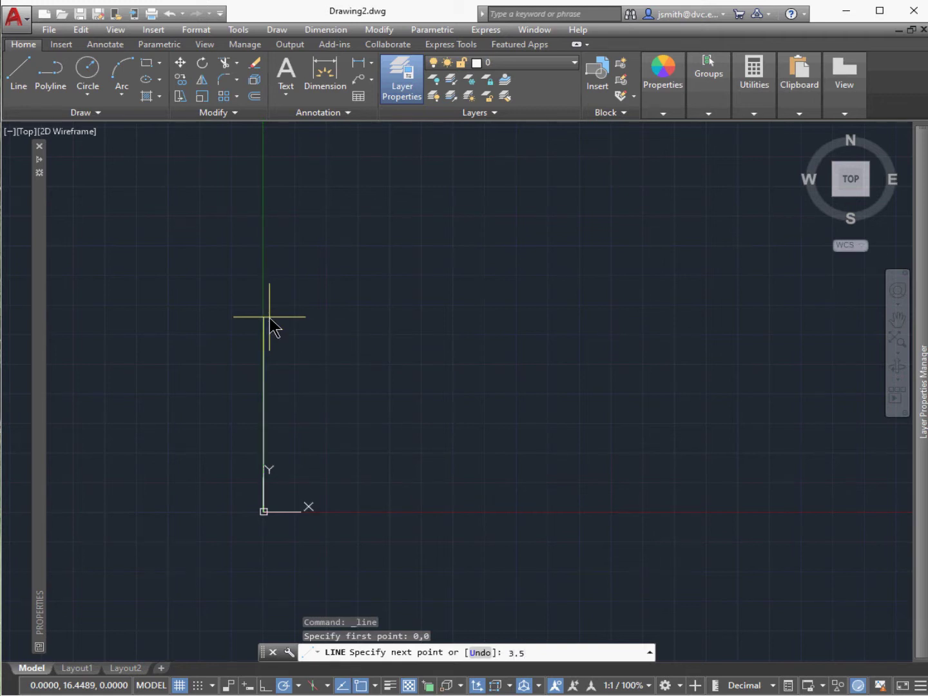
{"action": "type", "text": ".5"}
{"action": "key", "text": "Return"}
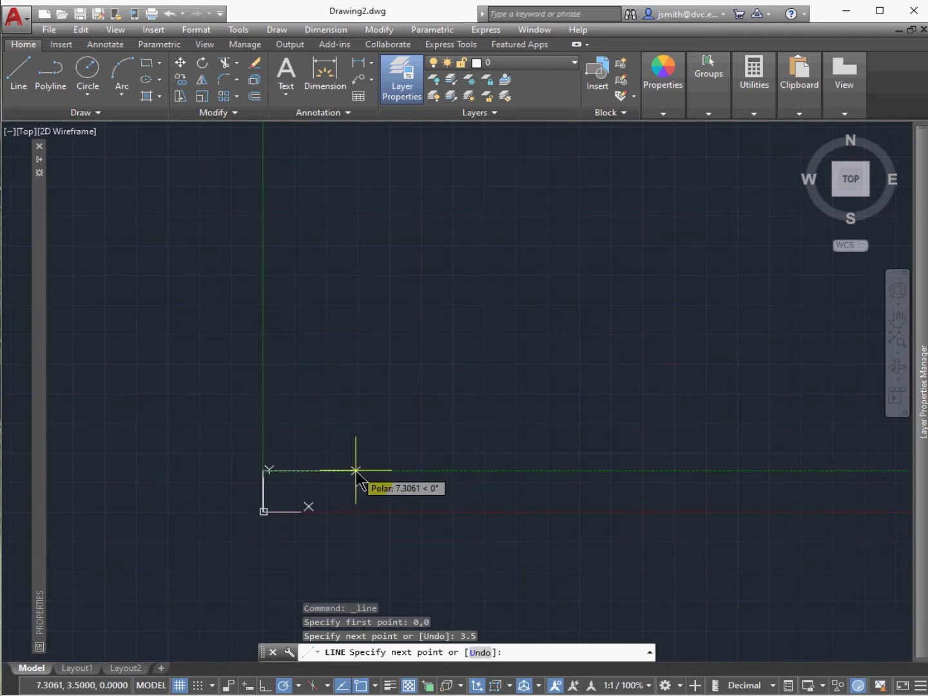
Continue the outline around the left notch with segments 6 units right, 13 units up and 6 units left
{"action": "type", "text": "6"}
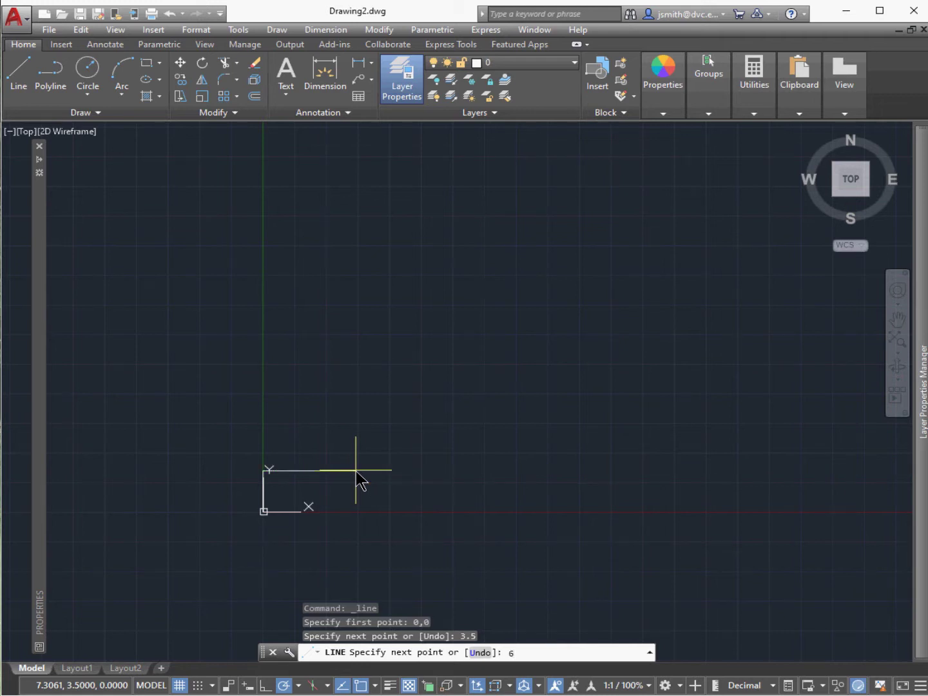
{"action": "key", "text": "Return"}
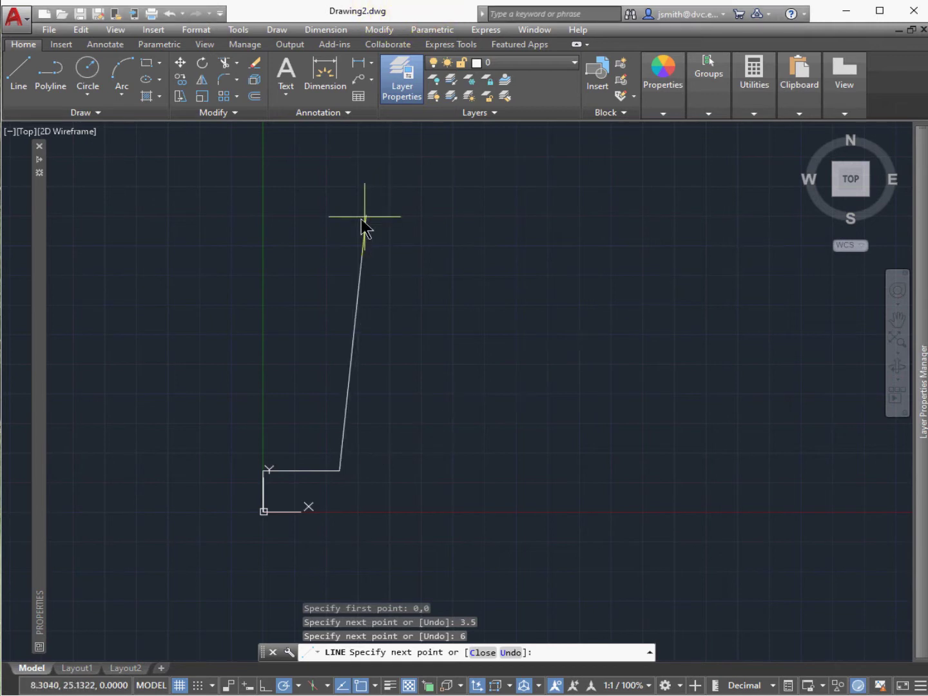
{"action": "type", "text": "13"}
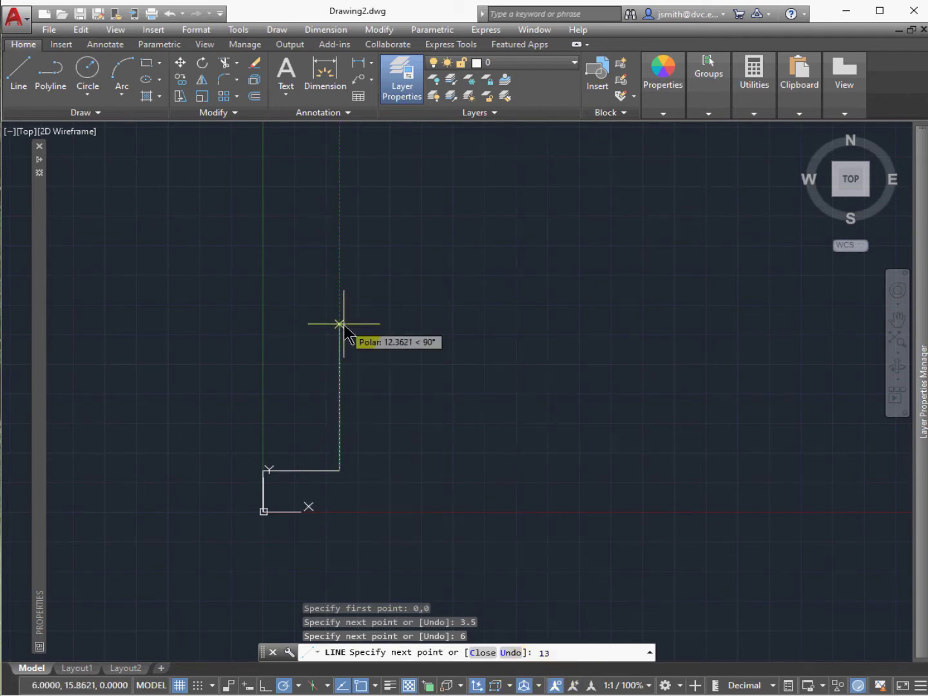
{"action": "key", "text": "Return"}
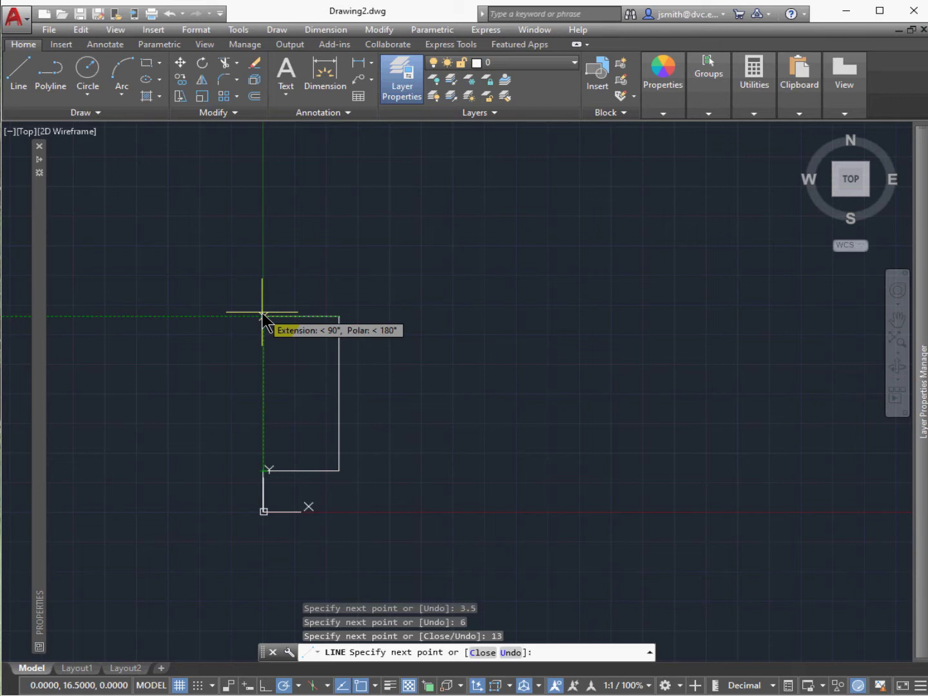
{"action": "type", "text": "6"}
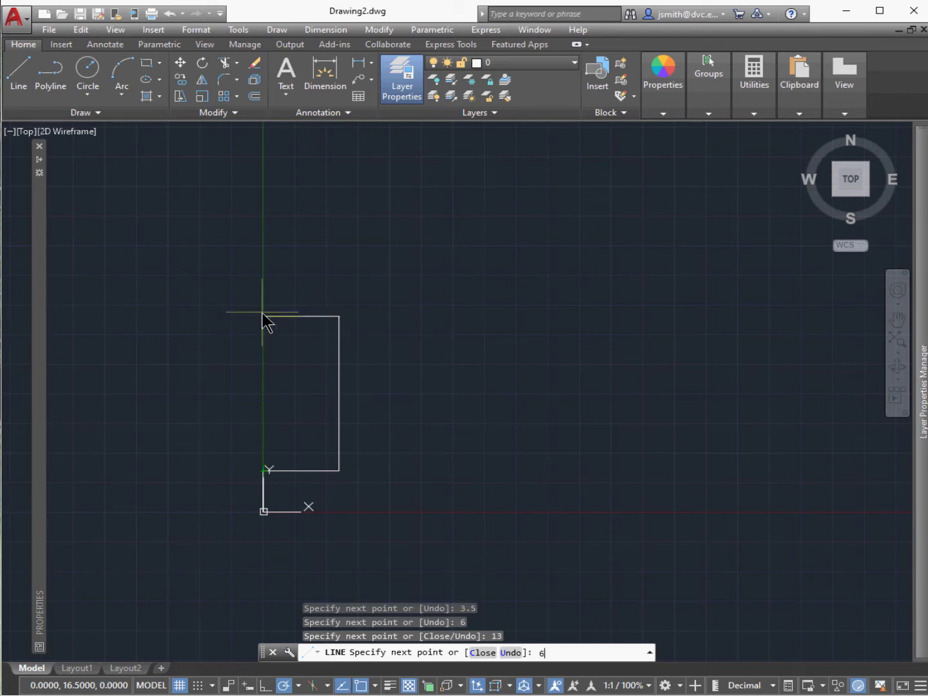
{"action": "key", "text": "Return"}
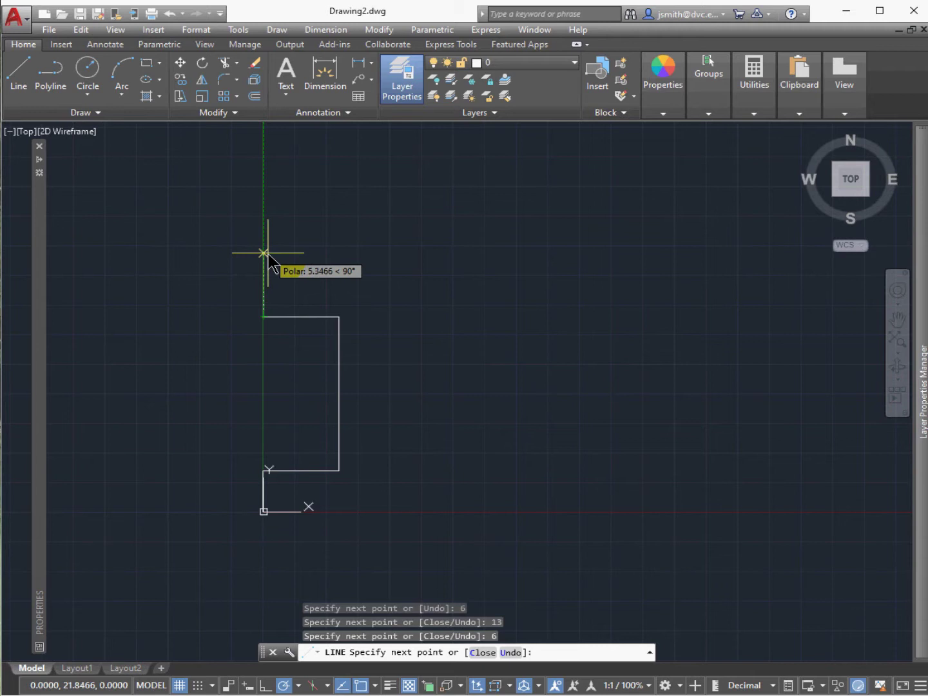
Continue the outline 3.5 units up, 105 units right along the top edge and 3.5 units down
{"action": "type", "text": "3"}
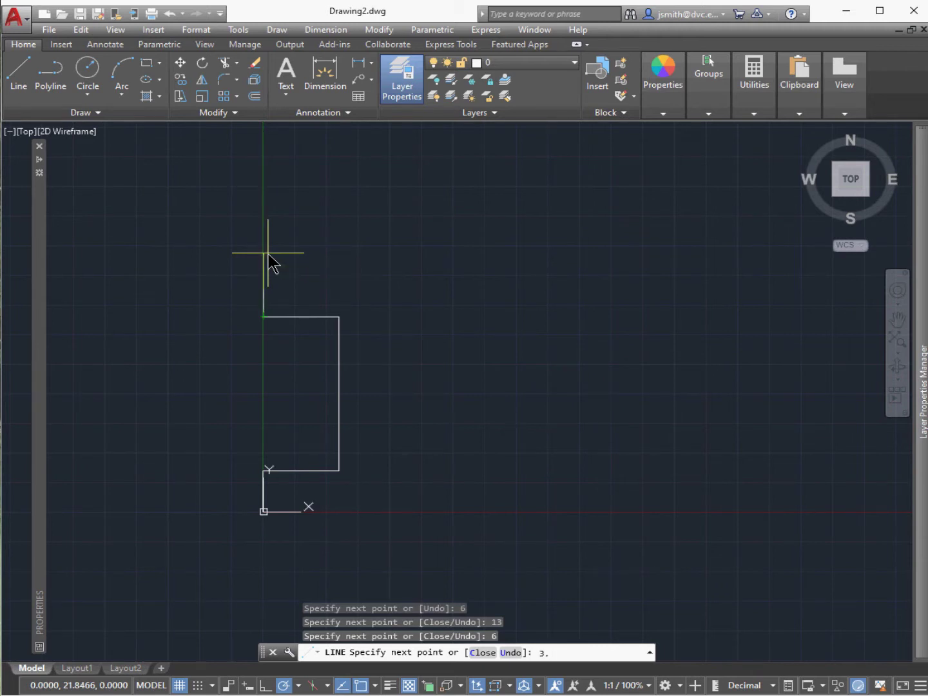
{"action": "type", "text": ".5"}
{"action": "key", "text": "Return"}
{"action": "scroll", "coordinate": [257, 390], "scroll_direction": "down", "scroll_amount": 5}
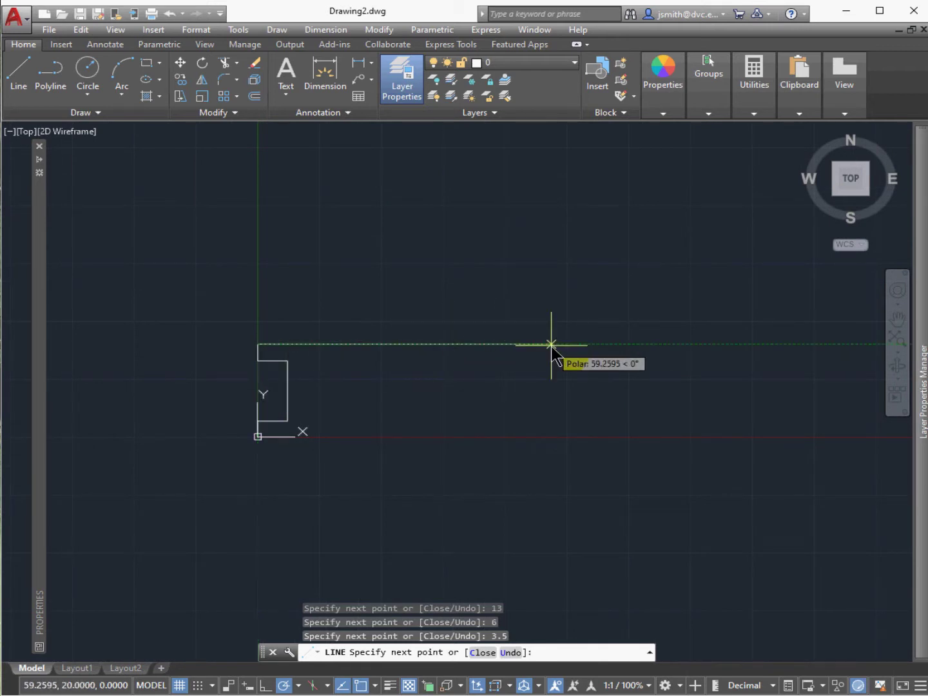
{"action": "type", "text": "1"}
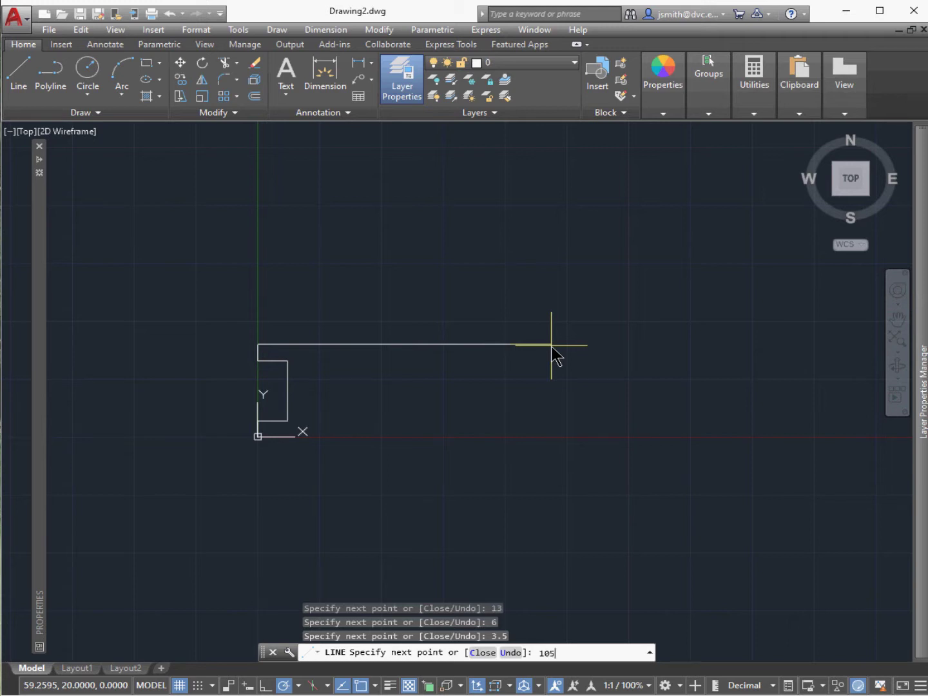
{"action": "type", "text": "05"}
{"action": "key", "text": "Return"}
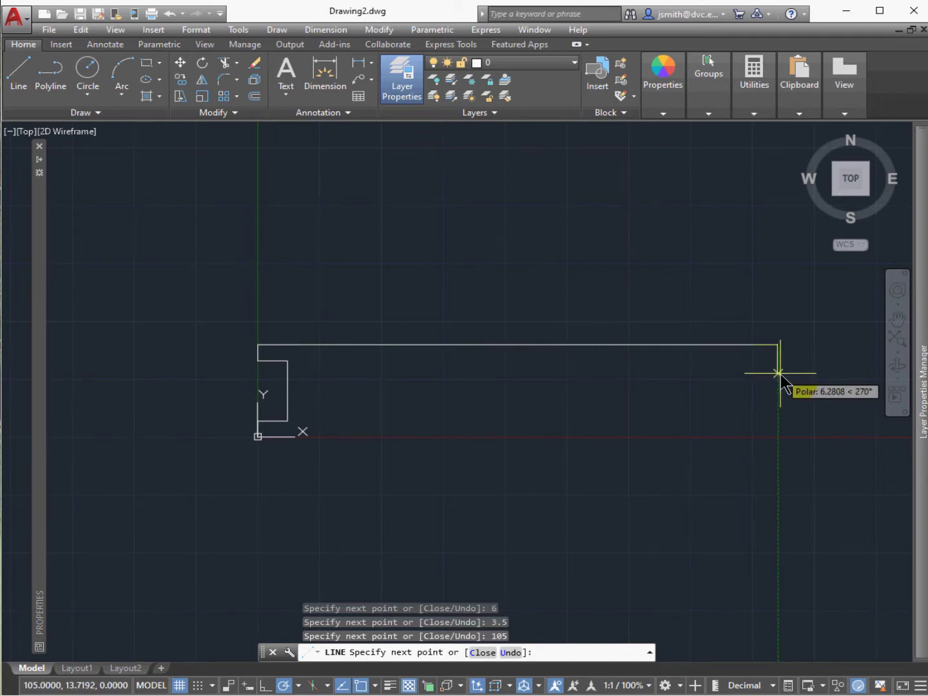
{"action": "type", "text": "3"}
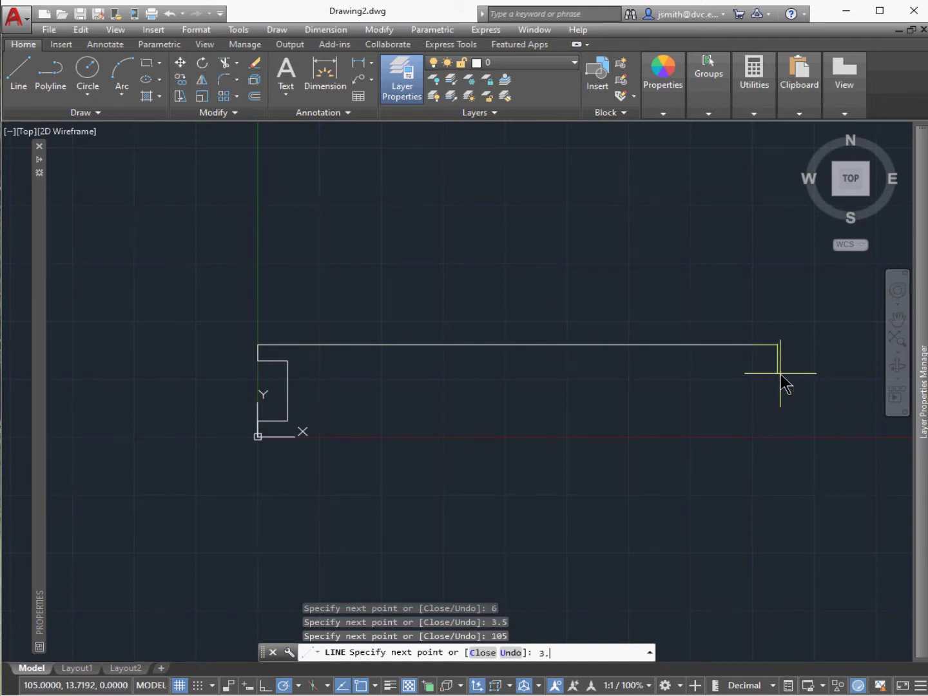
{"action": "type", "text": ".5"}
{"action": "key", "text": "Return"}
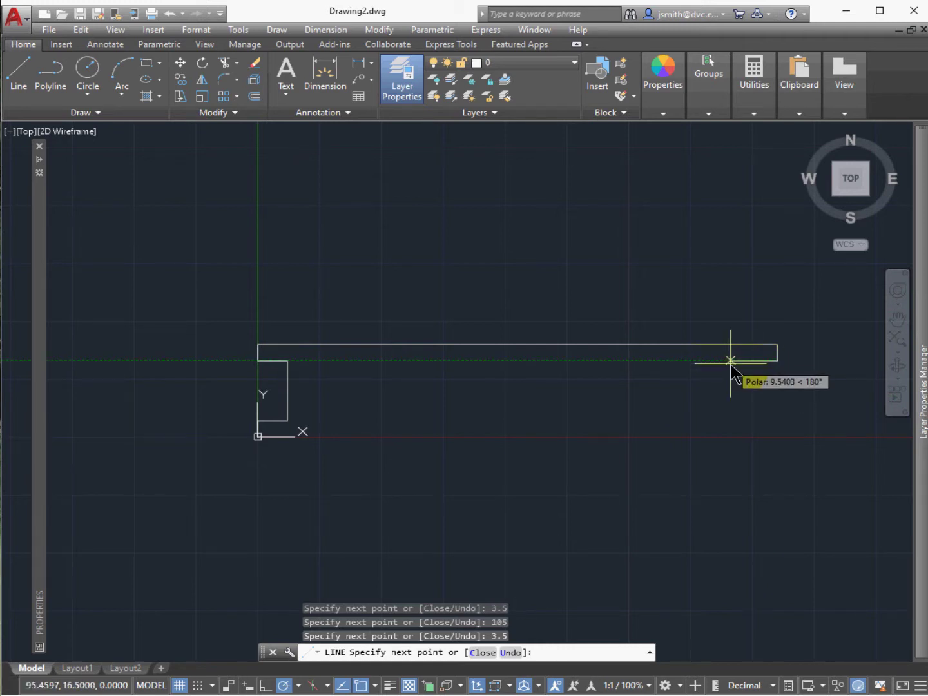
Continue the outline around the right notch with segments 6 units left, 13 units down and 6 units right
{"action": "type", "text": "6"}
{"action": "key", "text": "Return"}
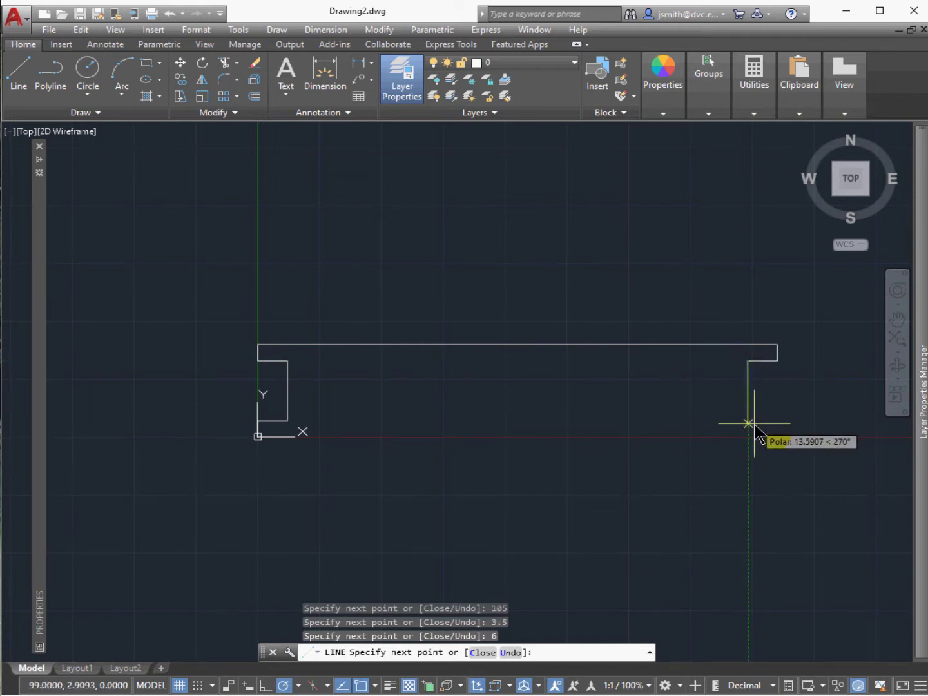
{"action": "type", "text": "13"}
{"action": "key", "text": "Return"}
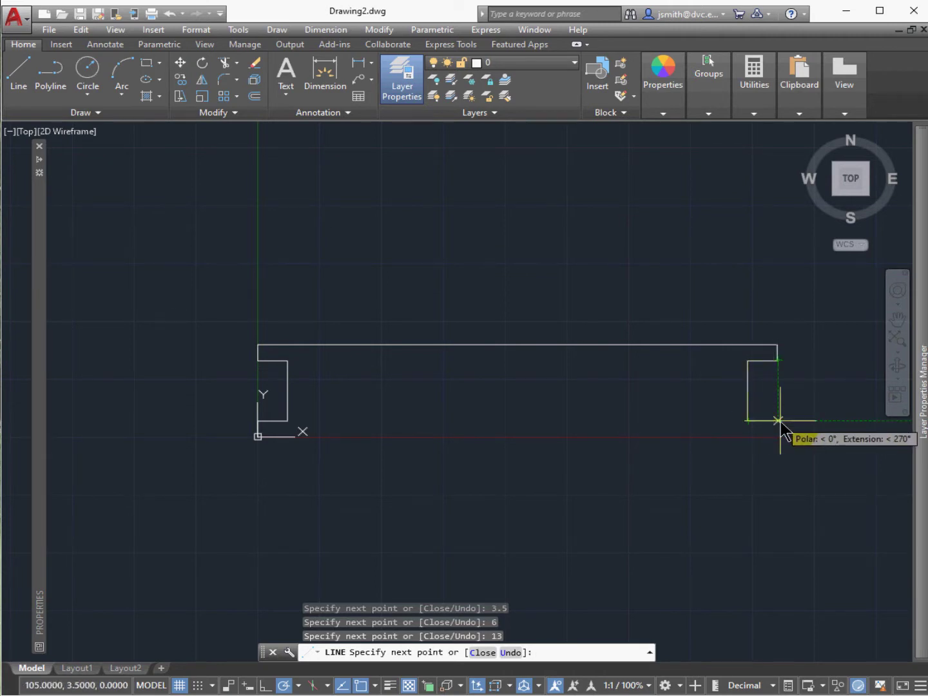
{"action": "type", "text": "6"}
{"action": "key", "text": "Return"}
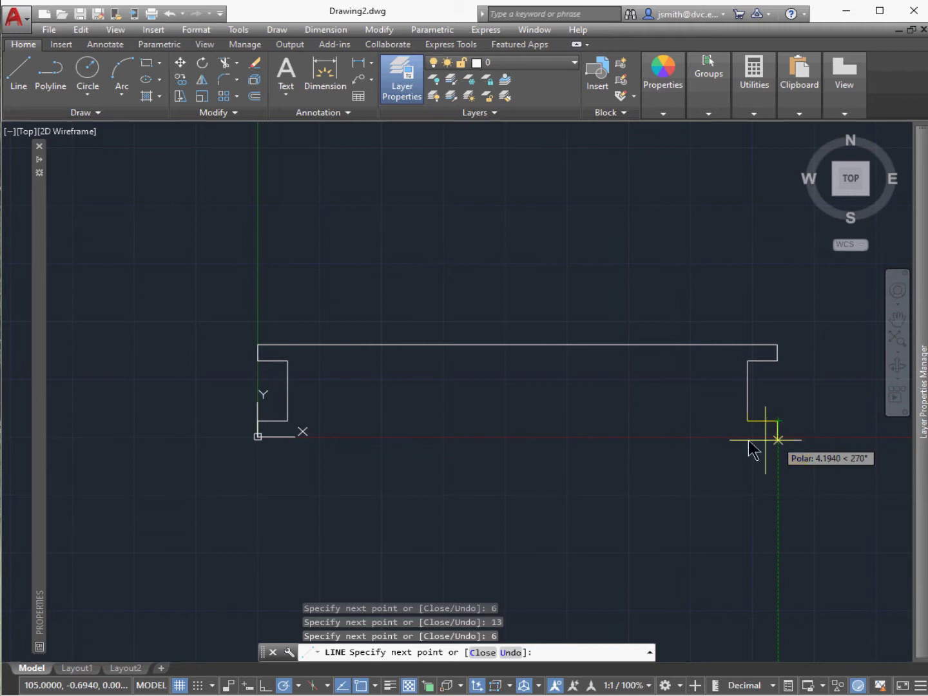
Draw the last right-hand segment down to the origin's level and close the outline with a bottom edge back to the origin
{"action": "mouse_move", "coordinate": [257, 437]}
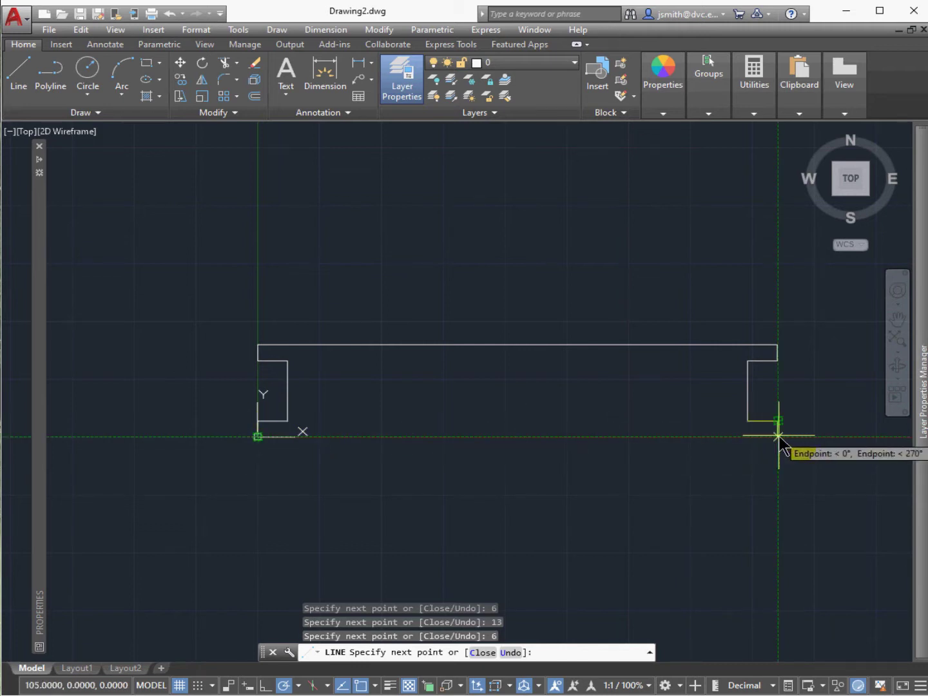
{"action": "left_click", "coordinate": [779, 436]}
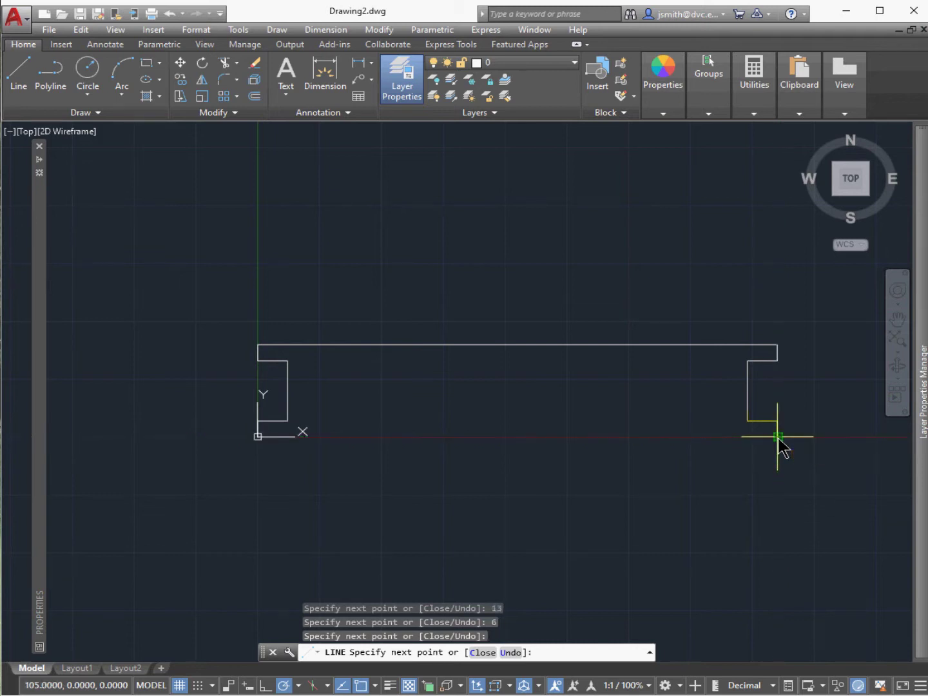
{"action": "left_click", "coordinate": [258, 437]}
{"action": "key", "text": "Return"}
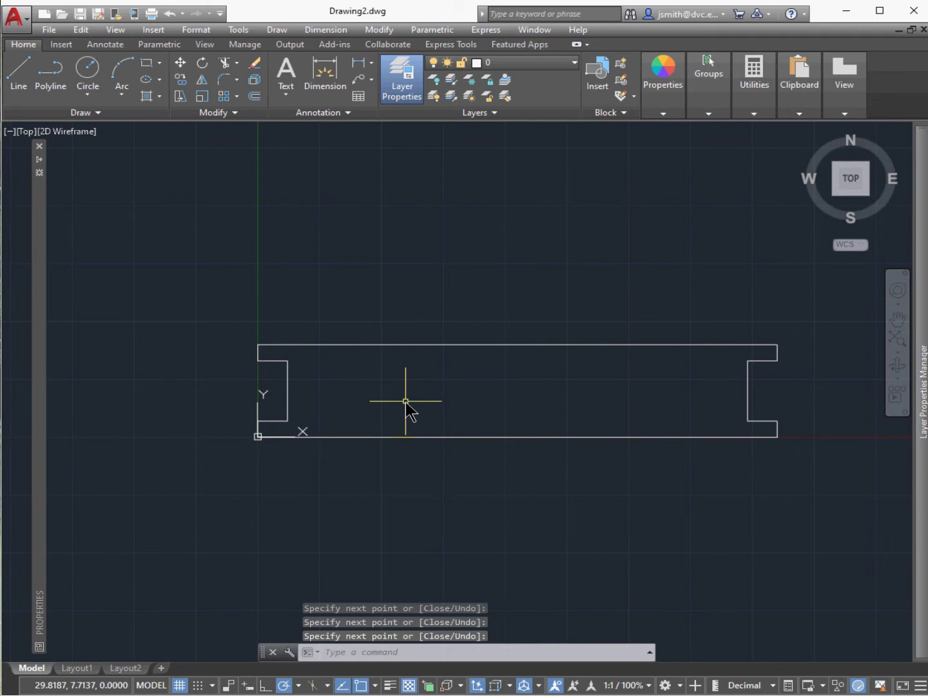
Dimension the overall length of the outline between its two upper corners, placing the dimension line above the top edge
{"action": "scroll", "coordinate": [518, 385], "scroll_direction": "up", "scroll_amount": 1}
{"action": "scroll", "coordinate": [518, 386], "scroll_direction": "down", "scroll_amount": 1}
{"action": "scroll", "coordinate": [801, 393], "scroll_direction": "up", "scroll_amount": 1}
{"action": "scroll", "coordinate": [801, 393], "scroll_direction": "down", "scroll_amount": 1}
{"action": "left_click", "coordinate": [849, 180]}
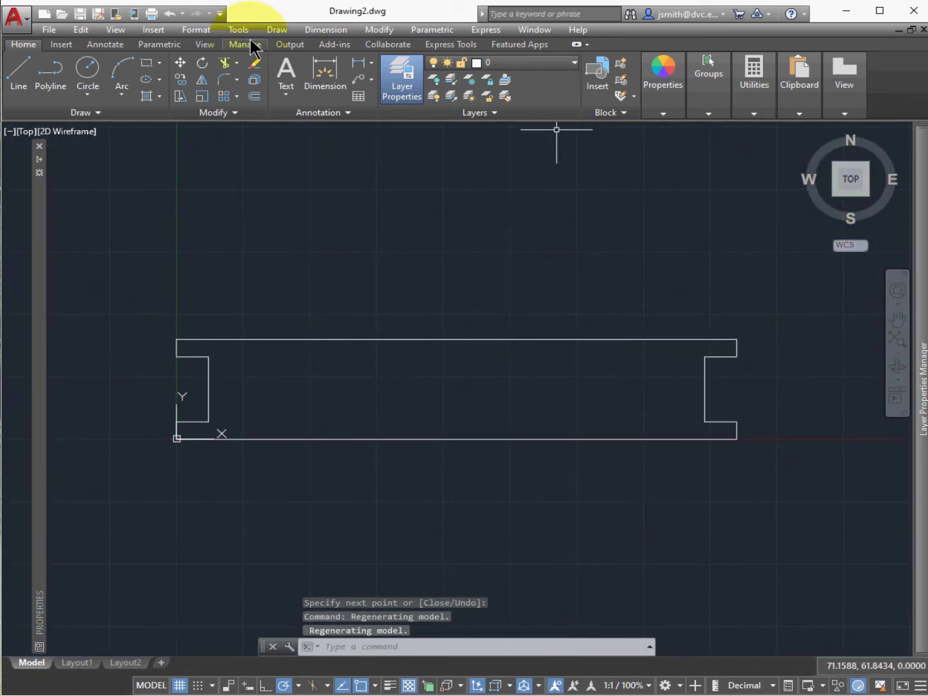
{"action": "left_click", "coordinate": [314, 64]}
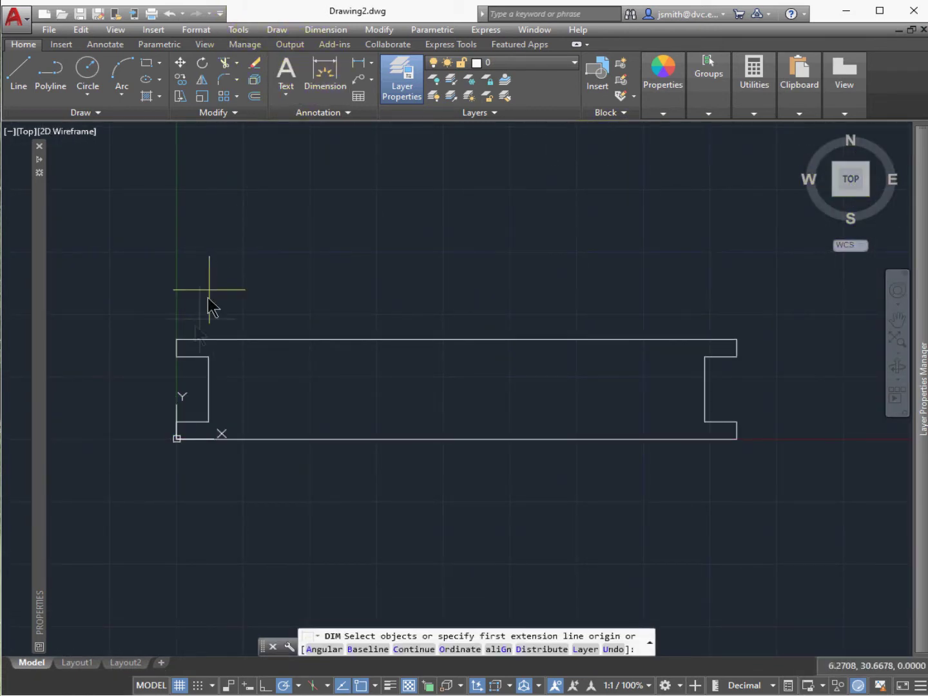
{"action": "left_click", "coordinate": [178, 340]}
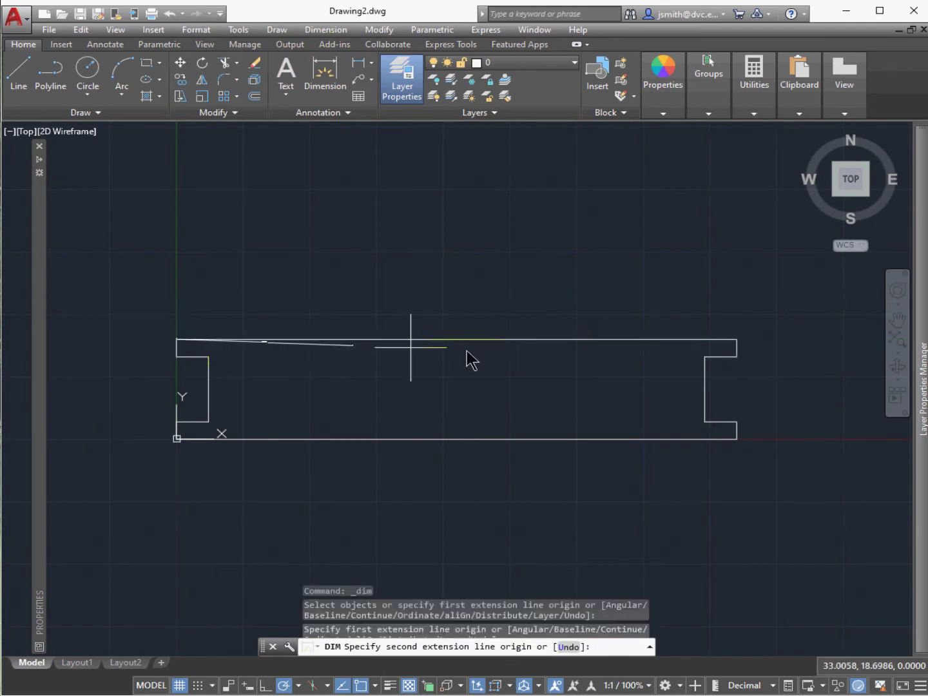
{"action": "left_click", "coordinate": [738, 339]}
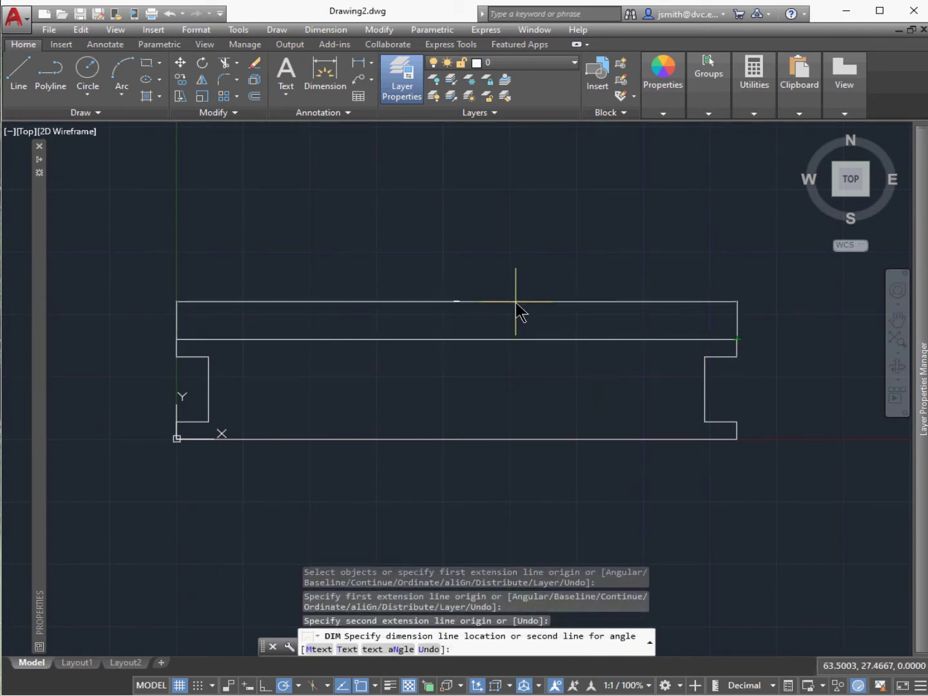
{"action": "left_click", "coordinate": [473, 304]}
Modify the Standard dimension style so that it uses an overall scale of 20
{"action": "scroll", "coordinate": [469, 320], "scroll_direction": "up", "scroll_amount": 5}
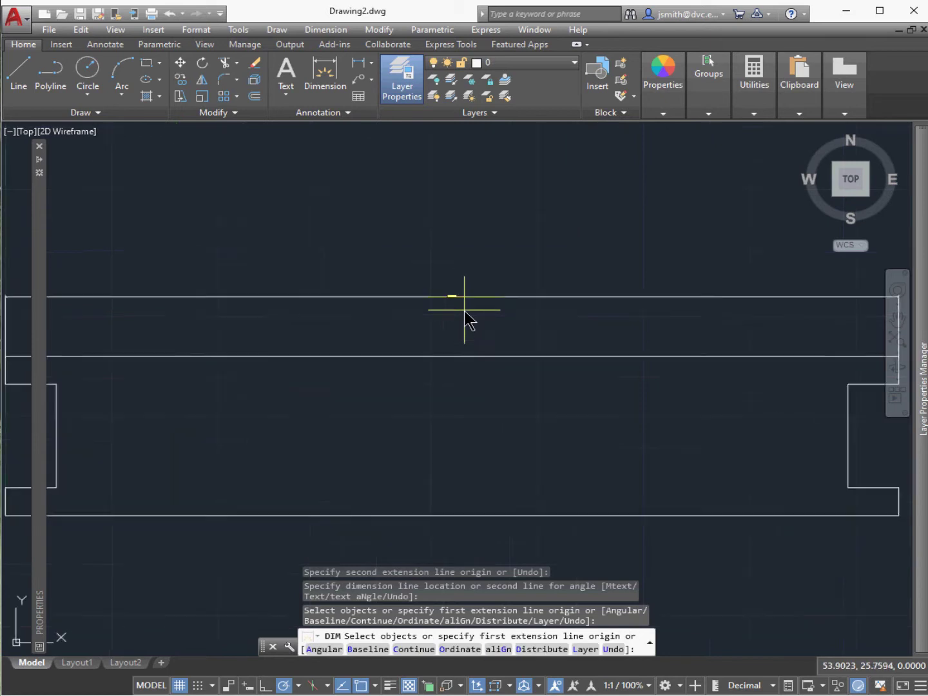
{"action": "scroll", "coordinate": [437, 307], "scroll_direction": "up", "scroll_amount": 2}
{"action": "scroll", "coordinate": [438, 307], "scroll_direction": "down", "scroll_amount": 5}
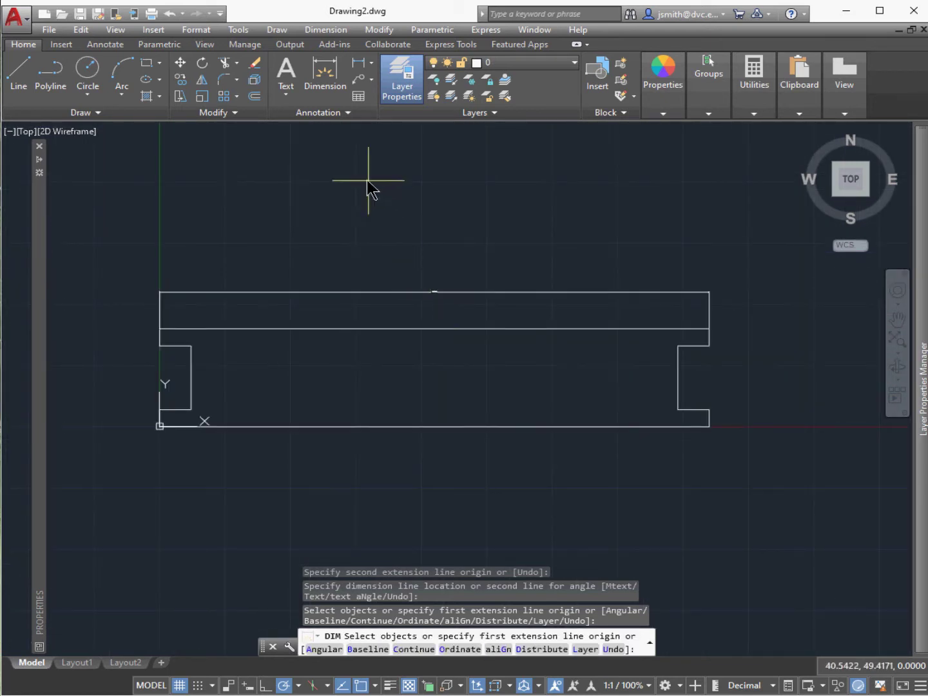
{"action": "left_click", "coordinate": [189, 29]}
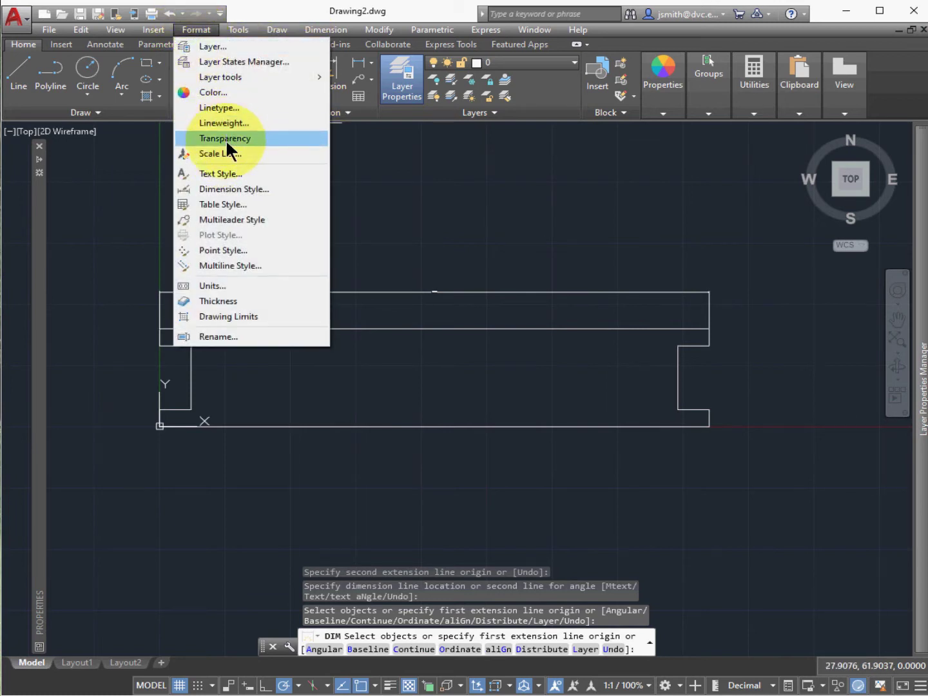
{"action": "left_click", "coordinate": [242, 188]}
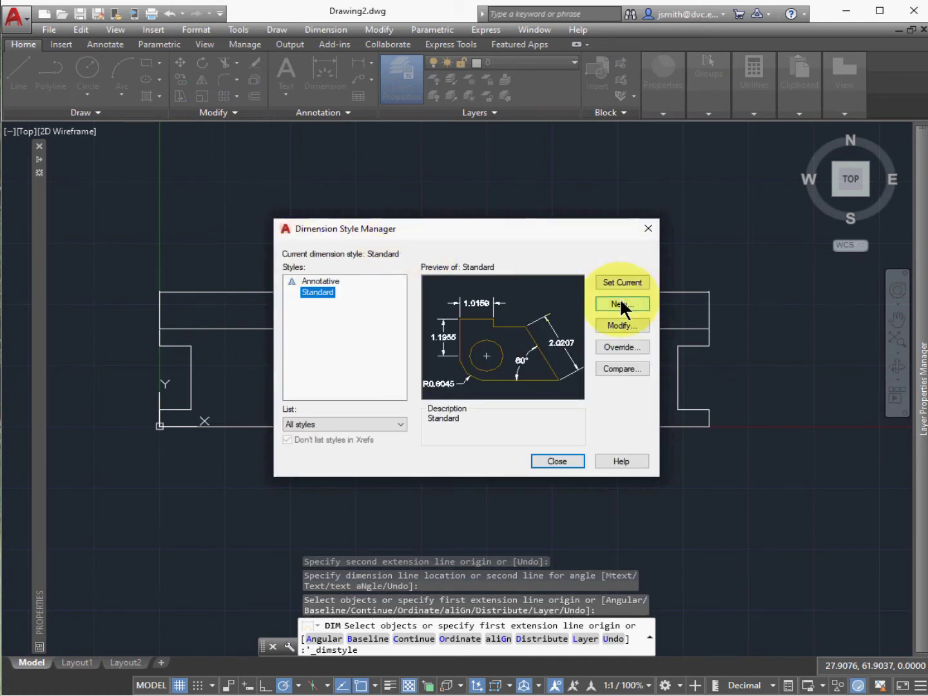
{"action": "left_click", "coordinate": [623, 326]}
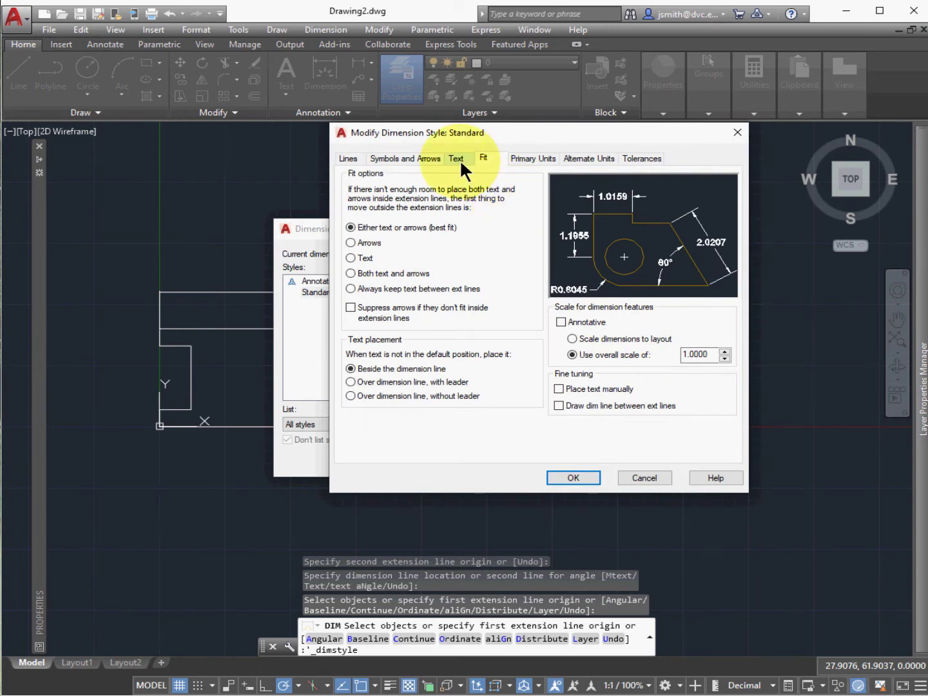
{"action": "left_click", "coordinate": [685, 353]}
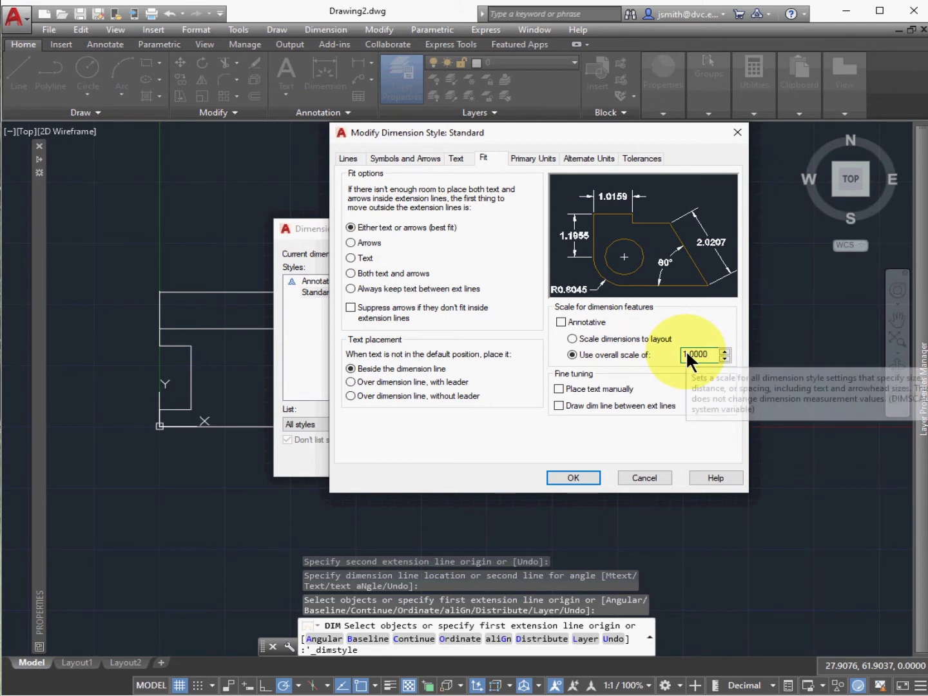
{"action": "left_click_drag", "start_coordinate": [686, 351], "coordinate": [676, 352]}
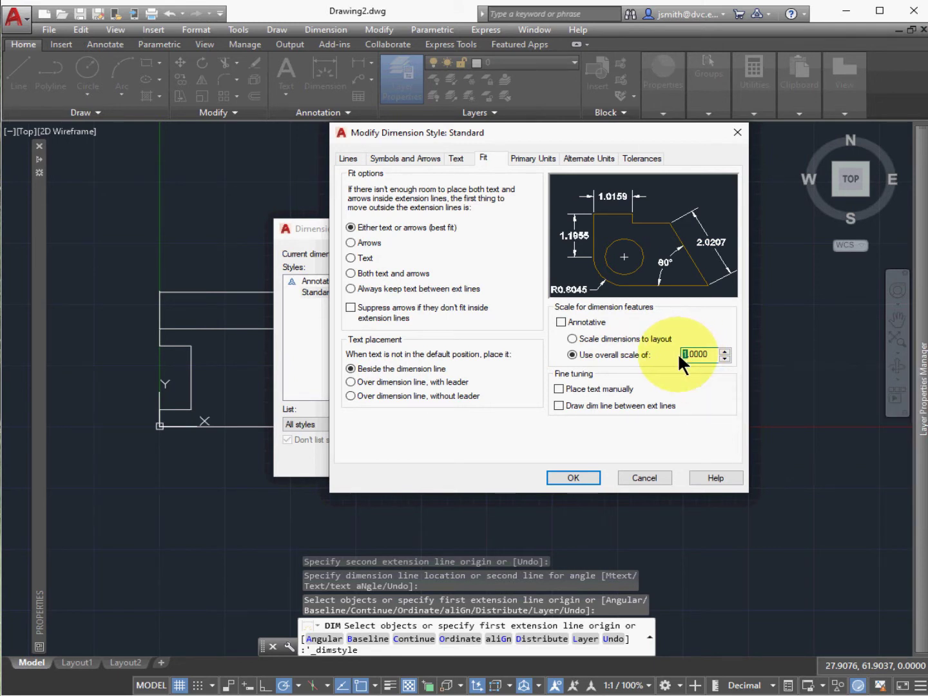
{"action": "type", "text": "20"}
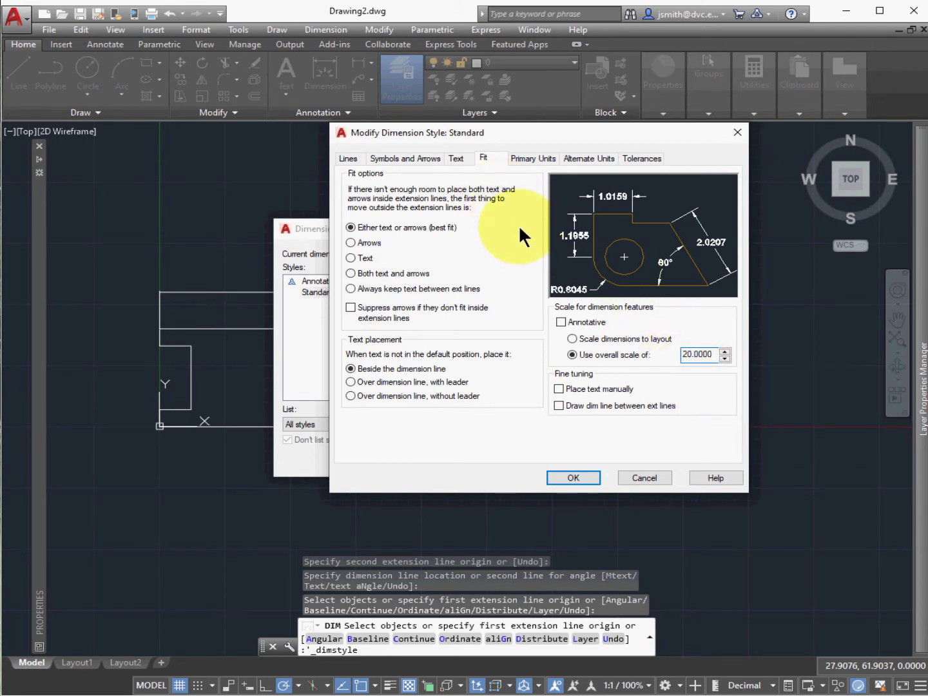
Set the Standard dimension style's linear precision to two decimal places (0.00) and close the Dimension Style Manager
{"action": "left_click", "coordinate": [457, 159]}
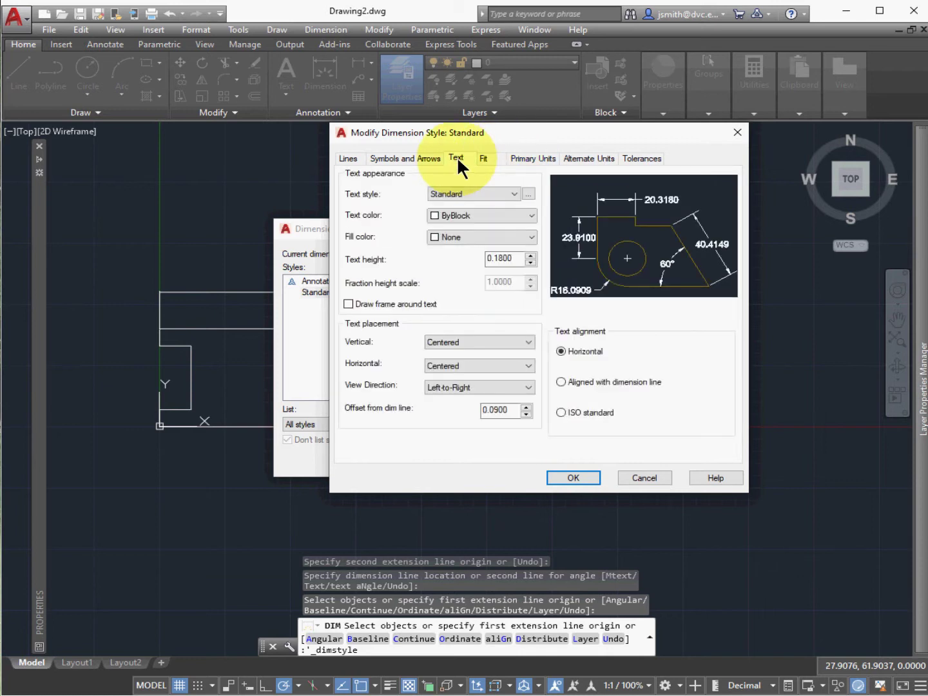
{"action": "left_click", "coordinate": [529, 158]}
{"action": "left_click", "coordinate": [506, 204]}
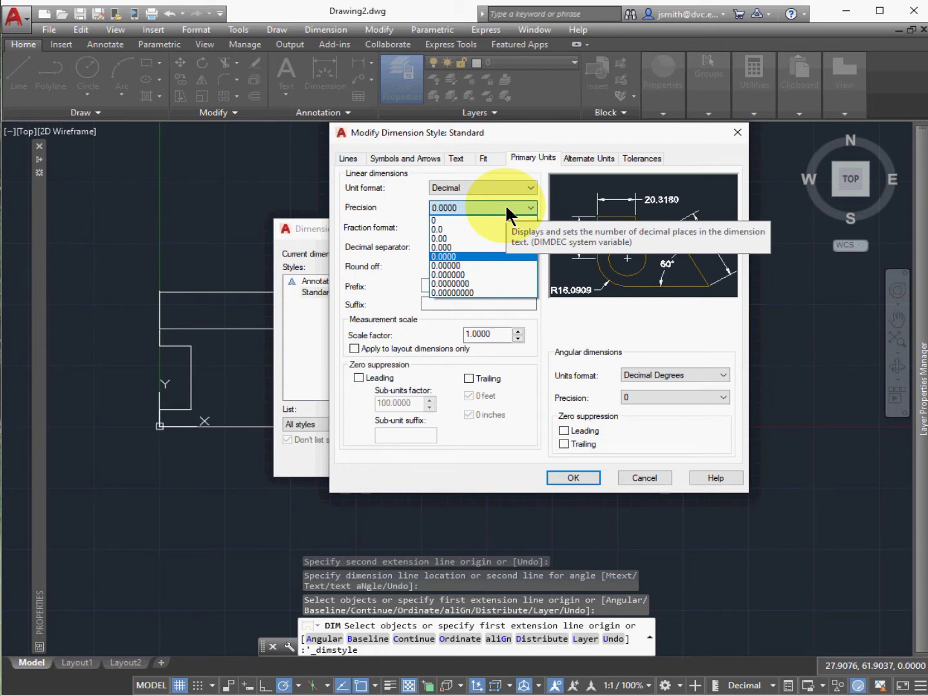
{"action": "left_click", "coordinate": [494, 238]}
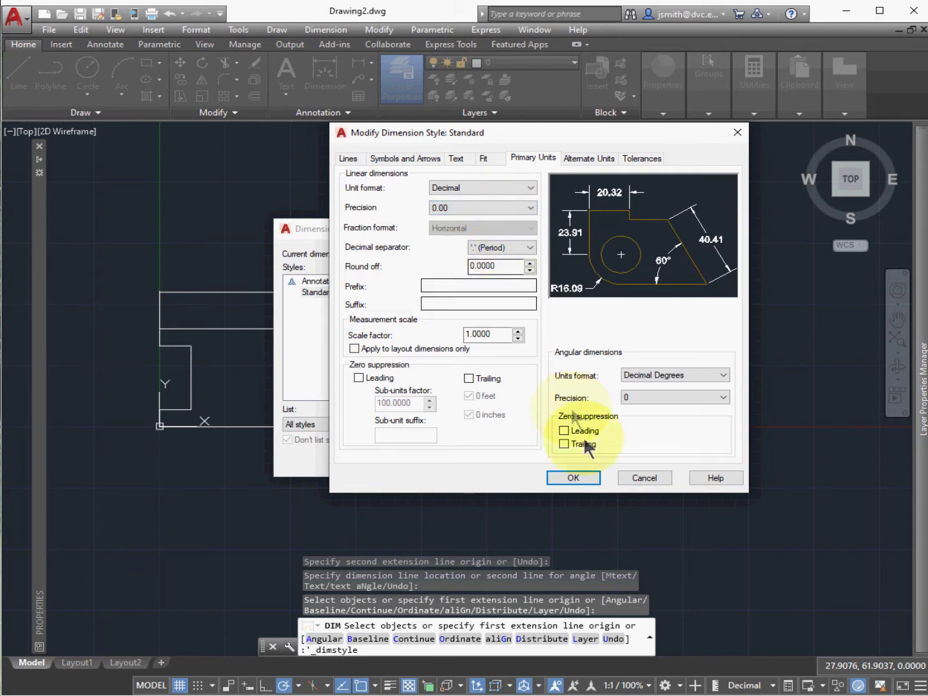
{"action": "left_click", "coordinate": [581, 470]}
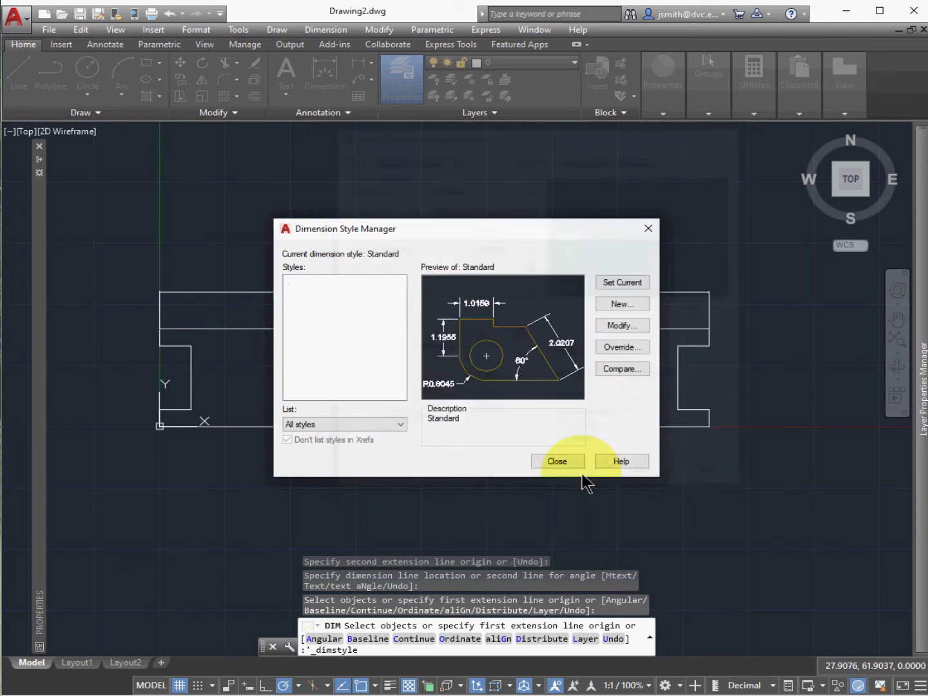
{"action": "left_click", "coordinate": [564, 464]}
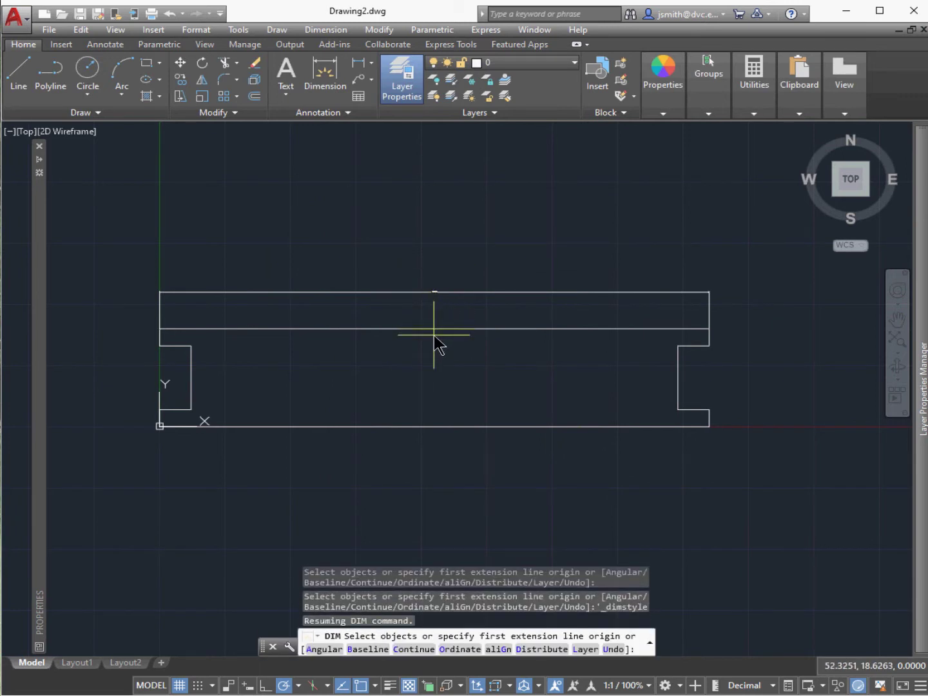
Dimension the outline's overall length again between its two upper corners, placing the dimension line above the existing dimension
{"action": "left_click", "coordinate": [451, 290]}
{"action": "key", "text": "Escape"}
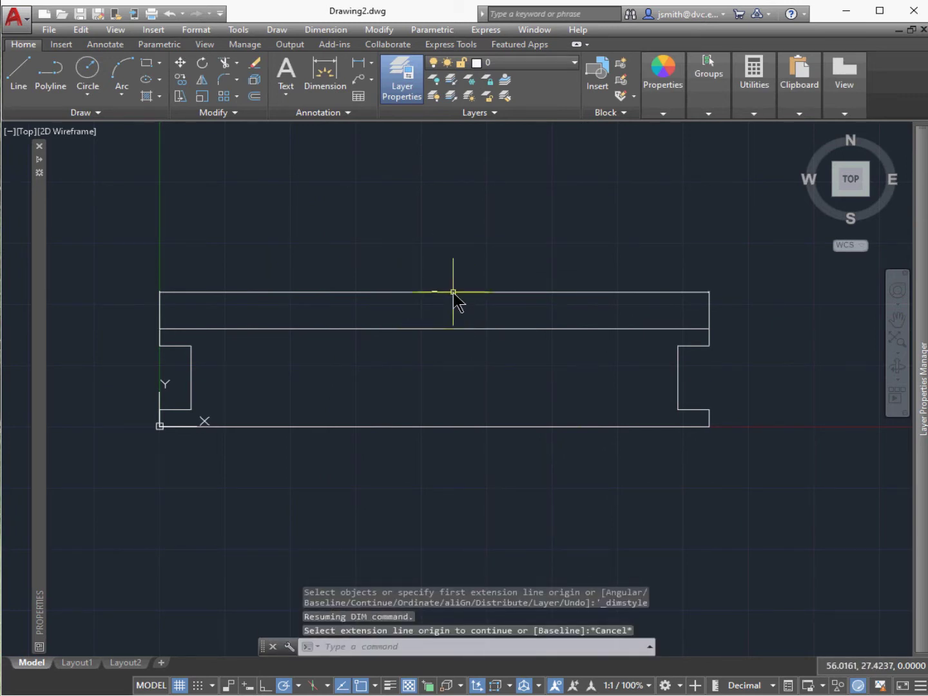
{"action": "left_click", "coordinate": [326, 73]}
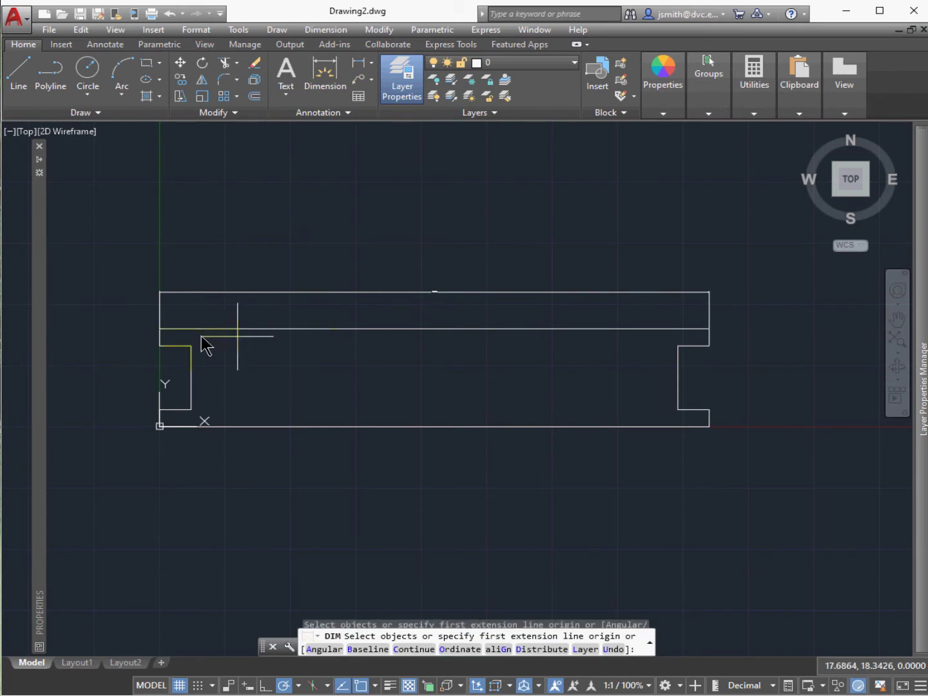
{"action": "left_click", "coordinate": [159, 329]}
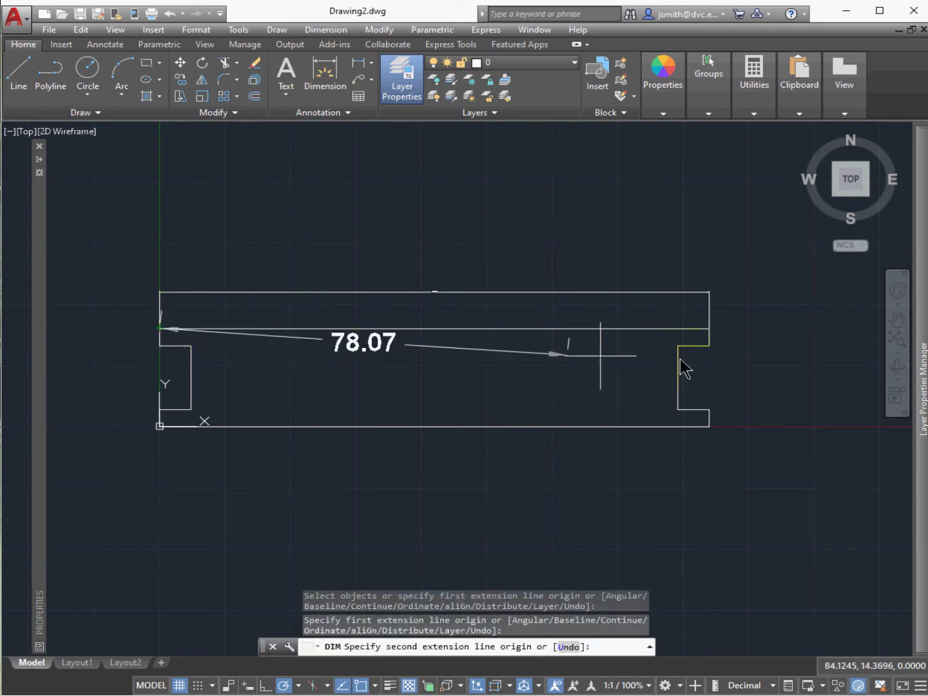
{"action": "left_click", "coordinate": [711, 334]}
{"action": "left_click", "coordinate": [671, 258]}
{"action": "key", "text": "Return"}
Erase the old overall dimension with the tiny text that lies between the new dimension and the outline
{"action": "left_click", "coordinate": [515, 284]}
{"action": "left_click", "coordinate": [522, 305]}
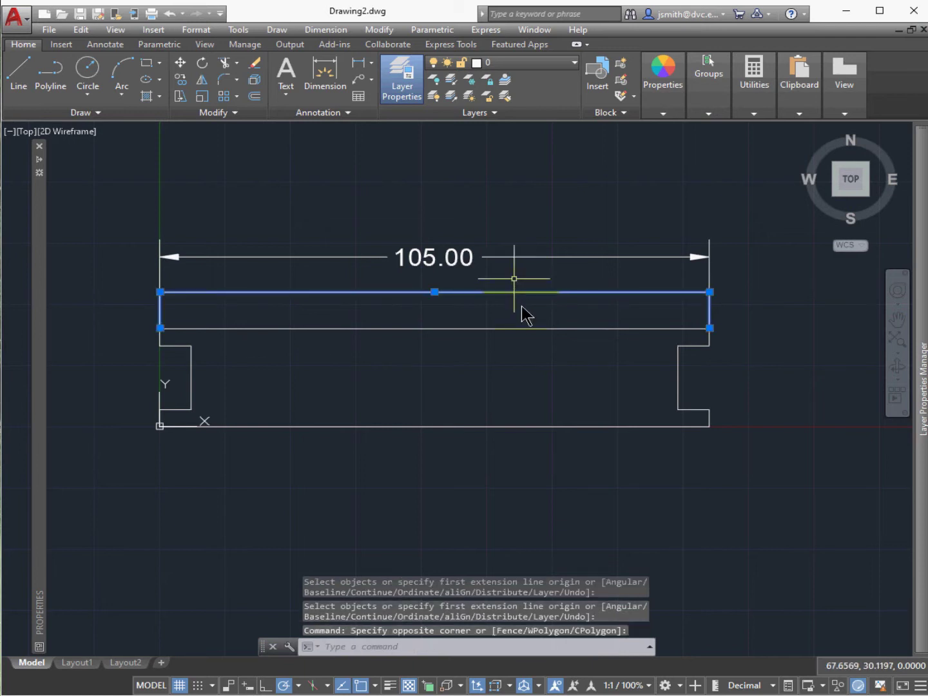
{"action": "key", "text": "Delete"}
Modify the Standard dimension style so that it uses an overall scale of 10
{"action": "left_click", "coordinate": [472, 258]}
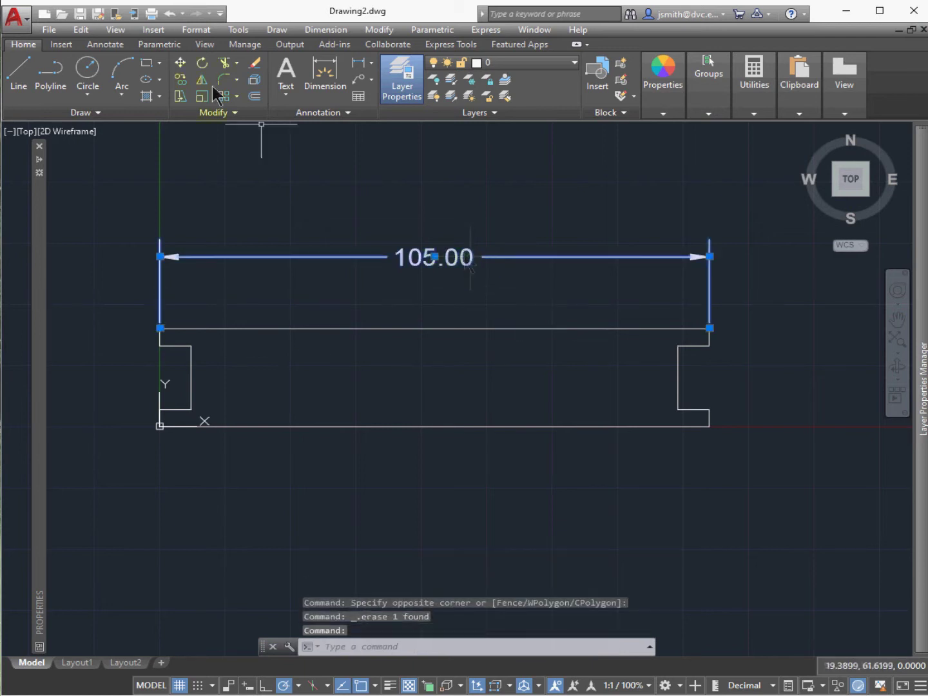
{"action": "left_click", "coordinate": [196, 31]}
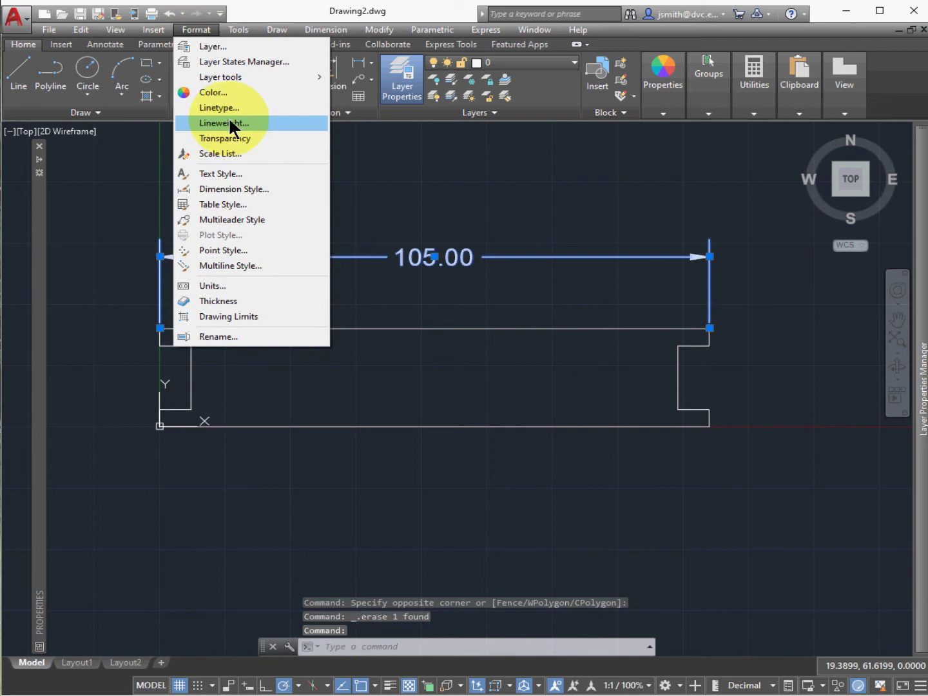
{"action": "left_click", "coordinate": [246, 188]}
{"action": "left_click", "coordinate": [619, 321]}
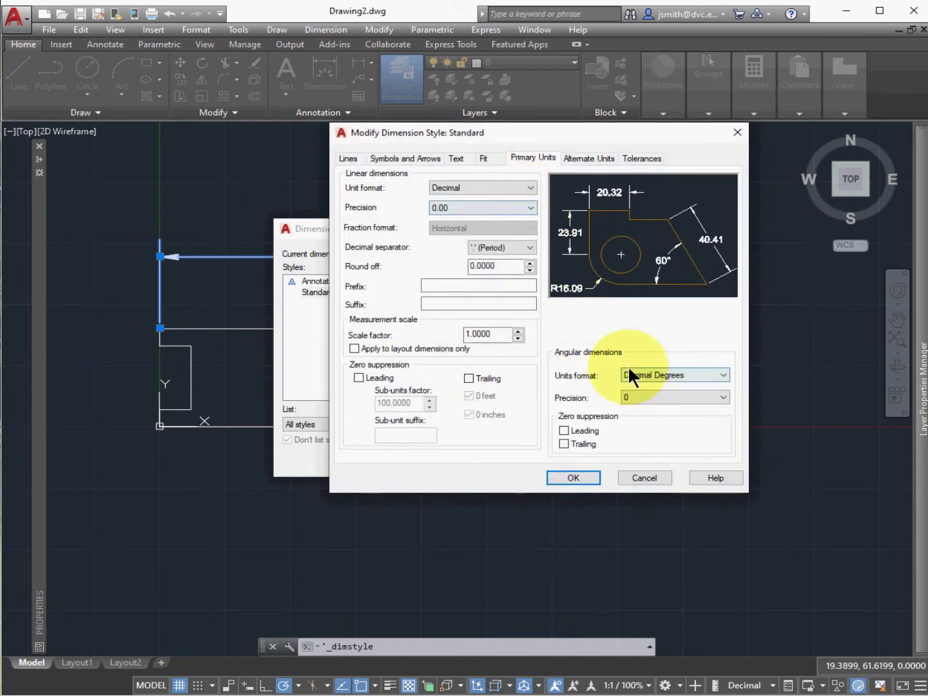
{"action": "left_click", "coordinate": [489, 158]}
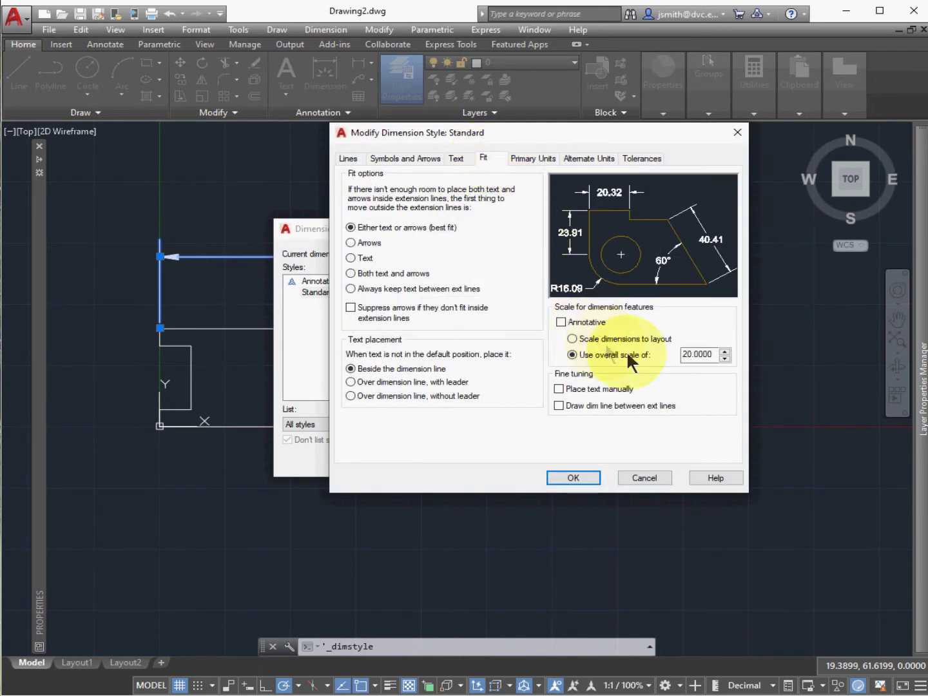
{"action": "left_click", "coordinate": [686, 354]}
{"action": "type", "text": "1"}
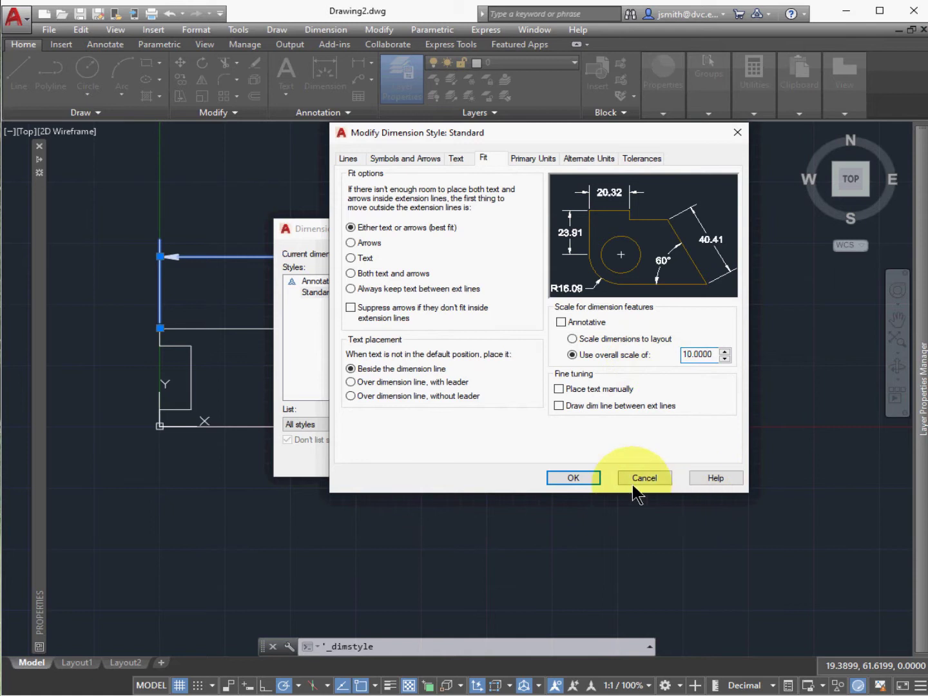
{"action": "left_click", "coordinate": [580, 478]}
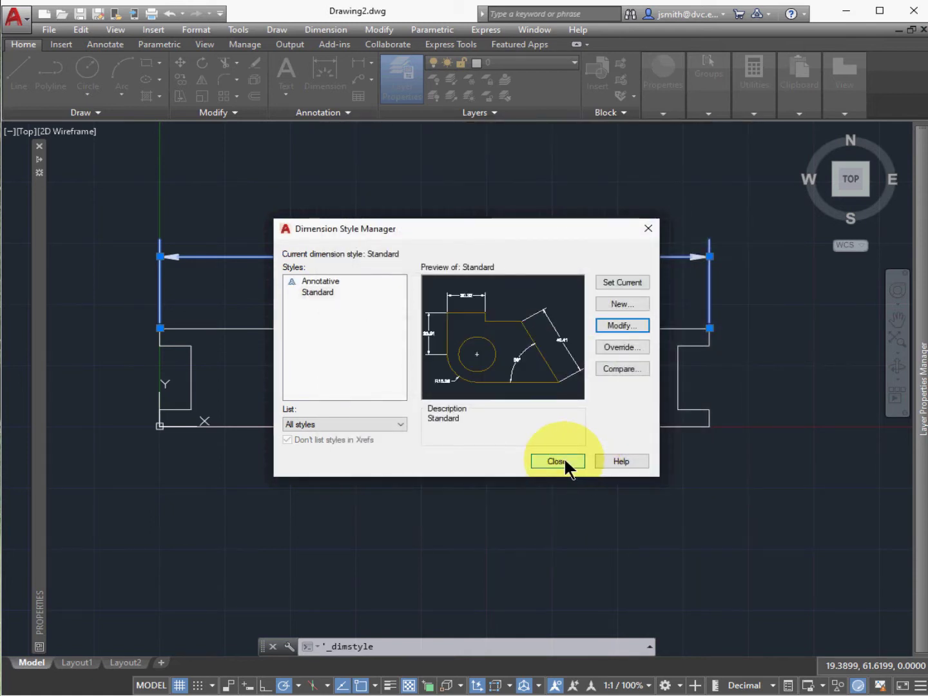
{"action": "left_click", "coordinate": [558, 461]}
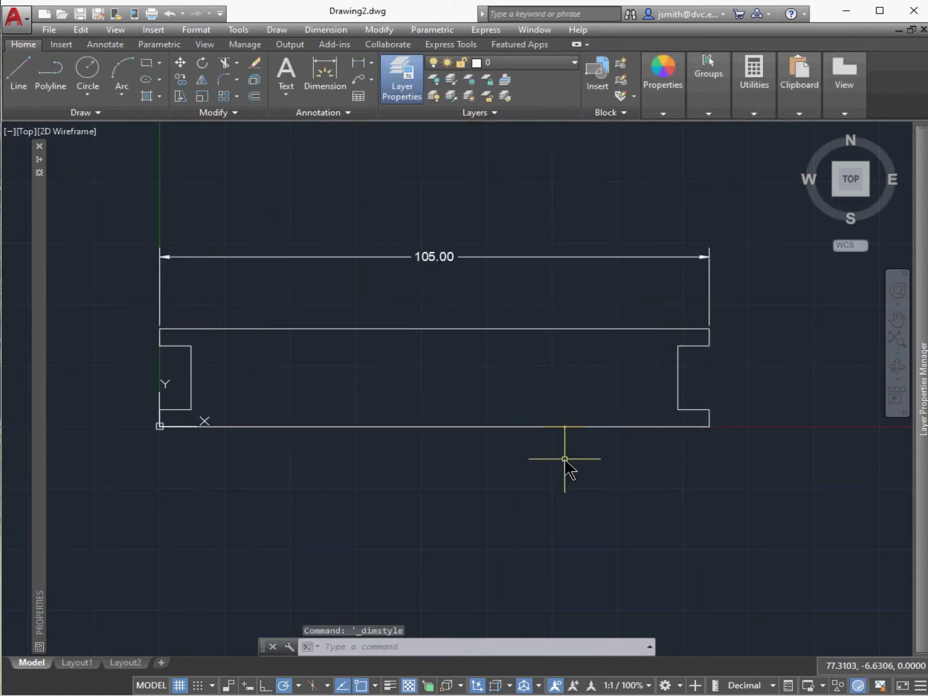
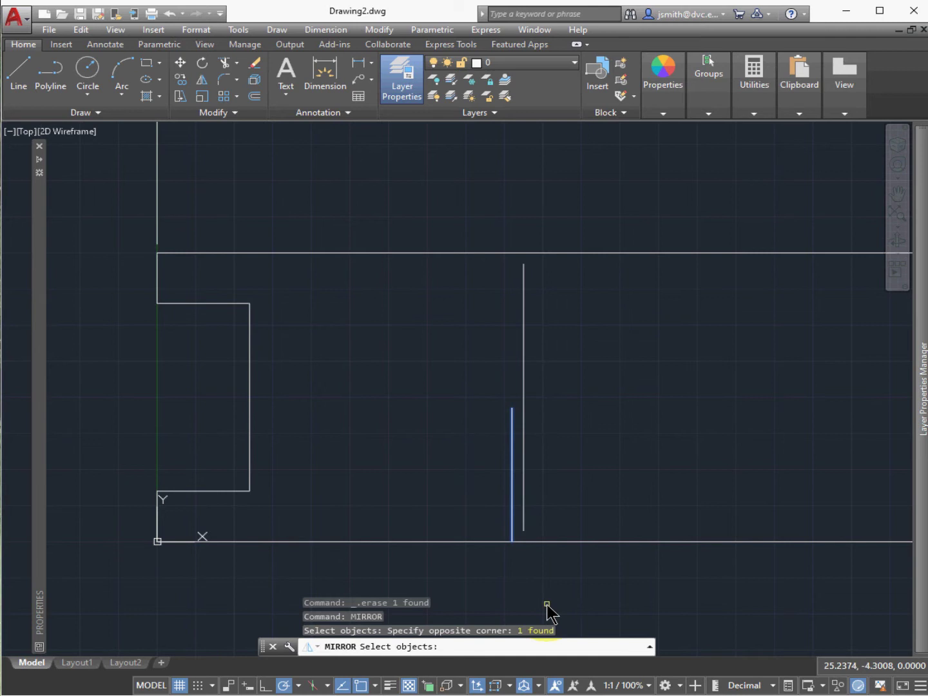
Mirror the short lower vertical line about a horizontal axis through the midpoint of the left notch's vertical edge, keeping the original
{"action": "key", "text": "Return"}
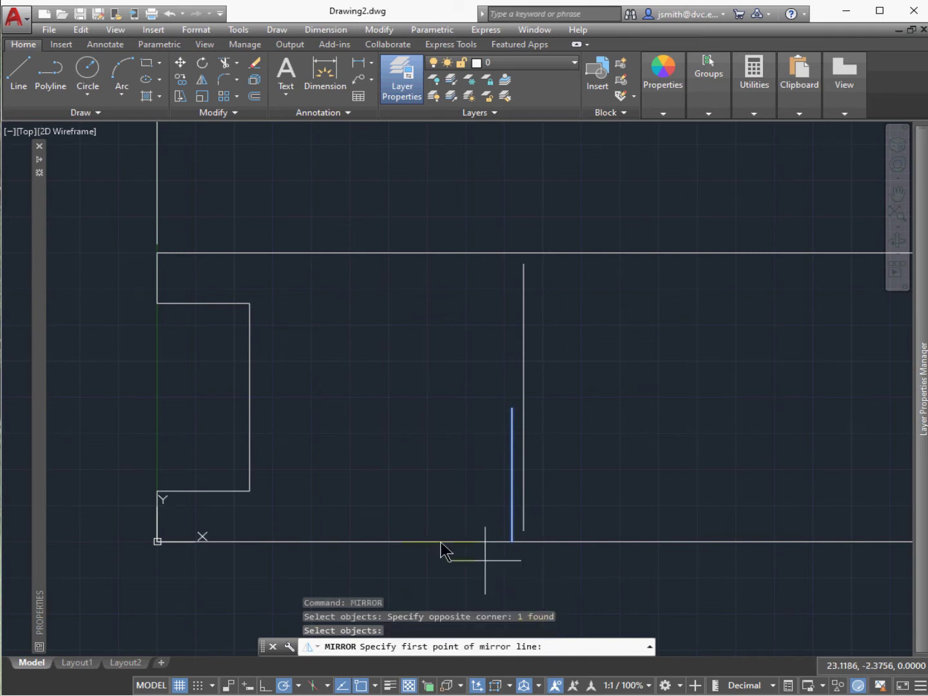
{"action": "left_click", "coordinate": [249, 397]}
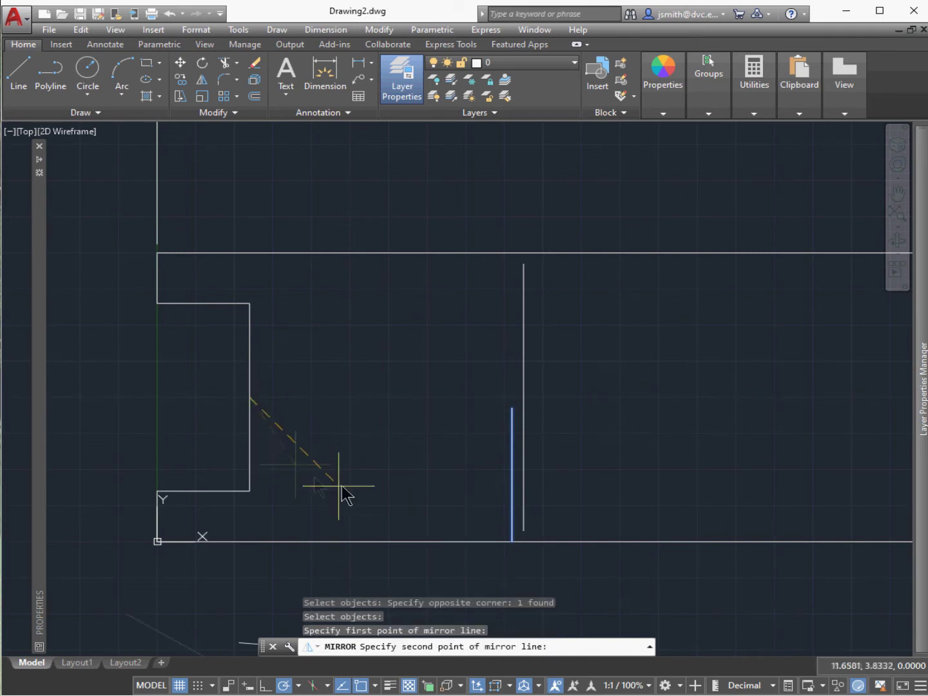
{"action": "left_click", "coordinate": [524, 397]}
{"action": "key", "text": "Return"}
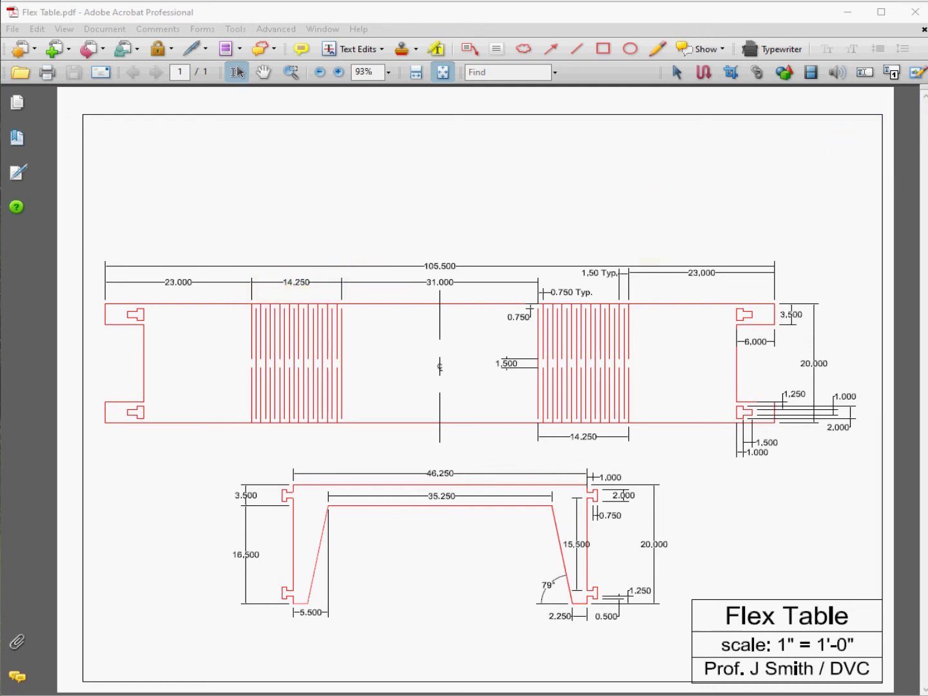
Return to the AutoCAD drawing and draw a 1.5-unit horizontal guide line rightward from the upper end of the first vertical slit line
{"action": "left_click", "coordinate": [837, 14]}
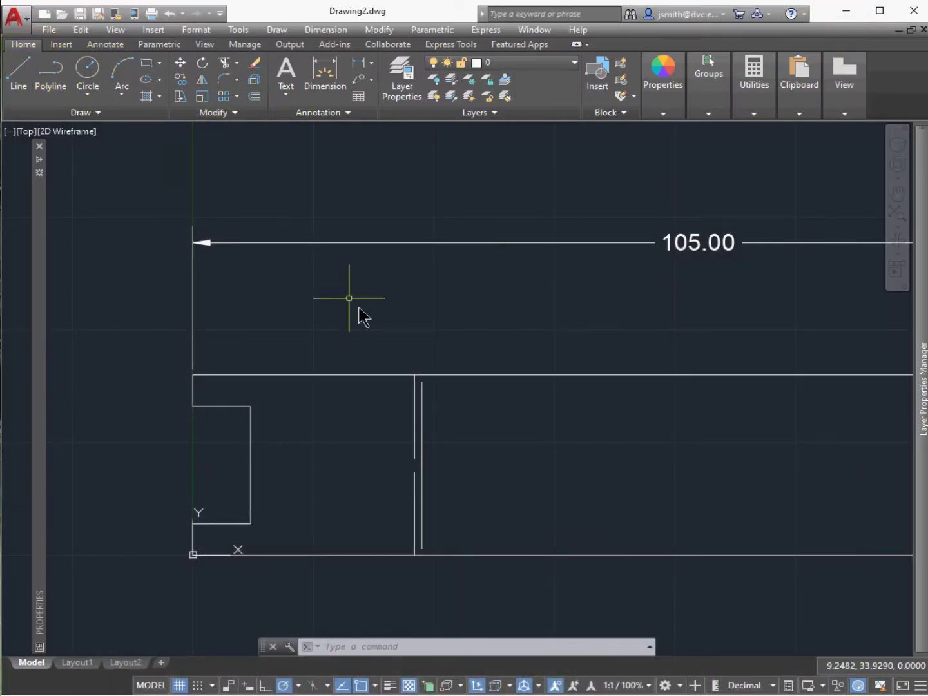
{"action": "left_click", "coordinate": [21, 76]}
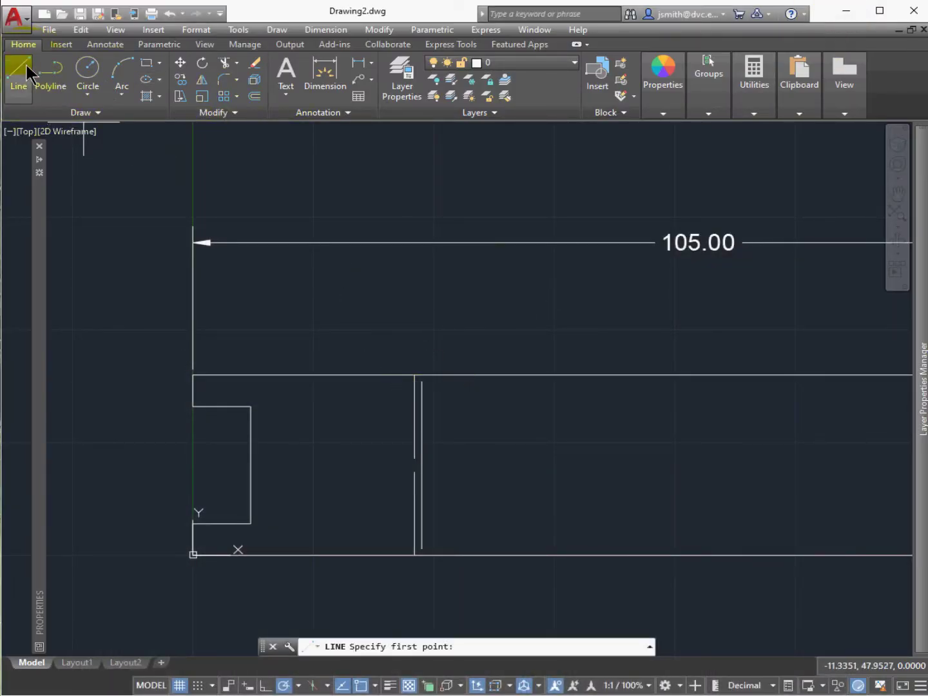
{"action": "left_click", "coordinate": [415, 375]}
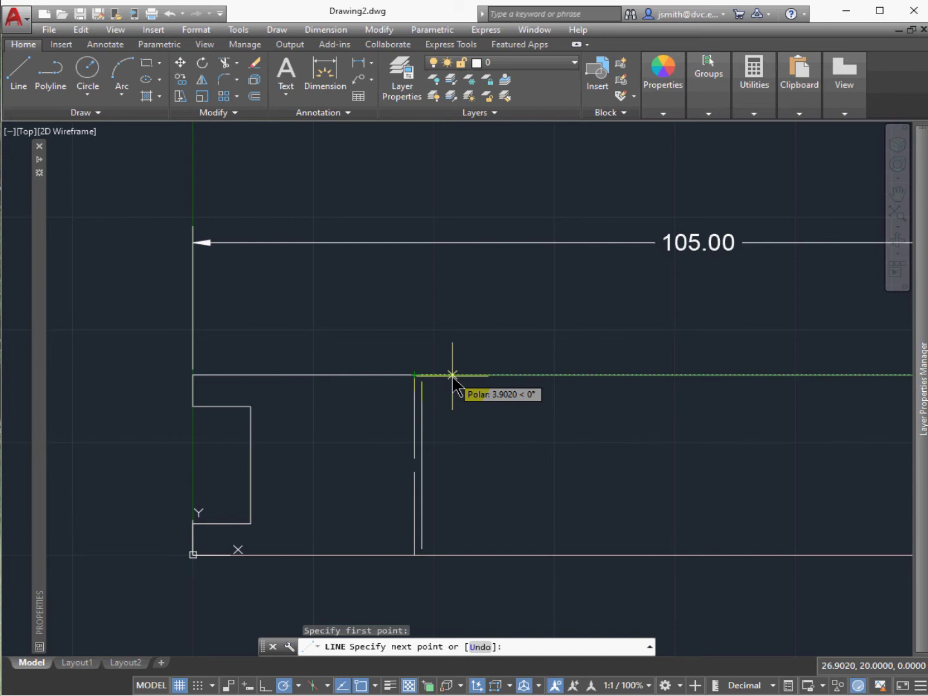
{"action": "type", "text": "1.5"}
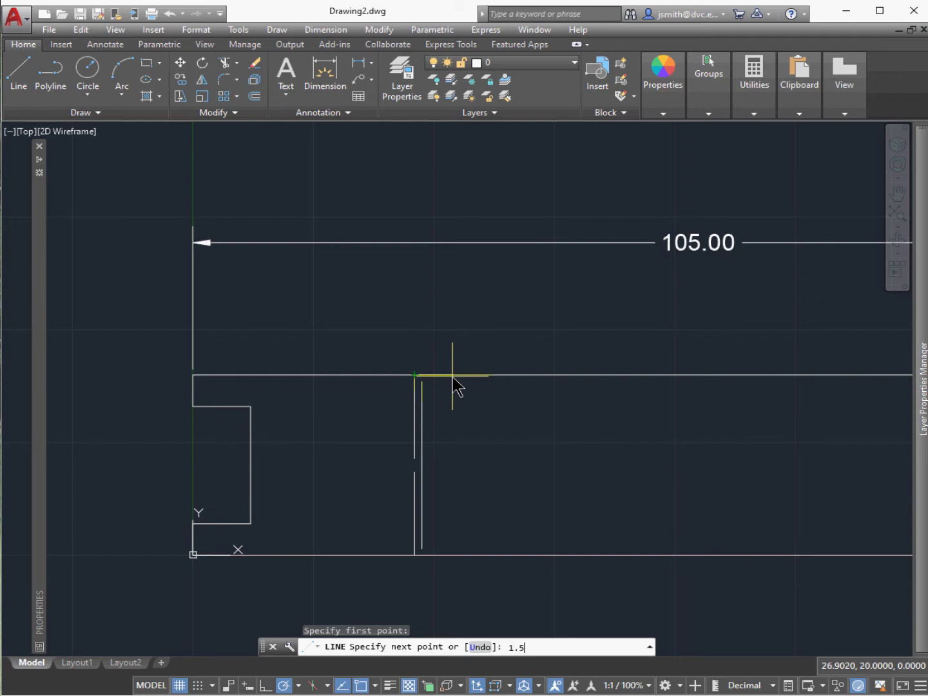
{"action": "key", "text": "Return"}
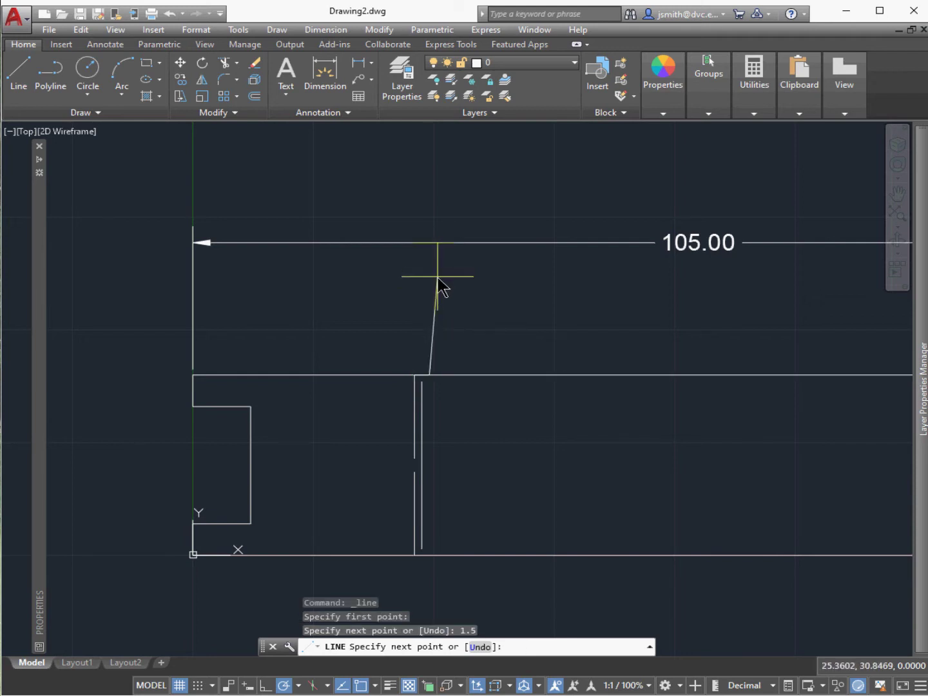
{"action": "key", "text": "Return"}
Copy the slit lines together with the guide line and paste them on the bottom edge, 1.5 units right of the originals
{"action": "left_click", "coordinate": [390, 344]}
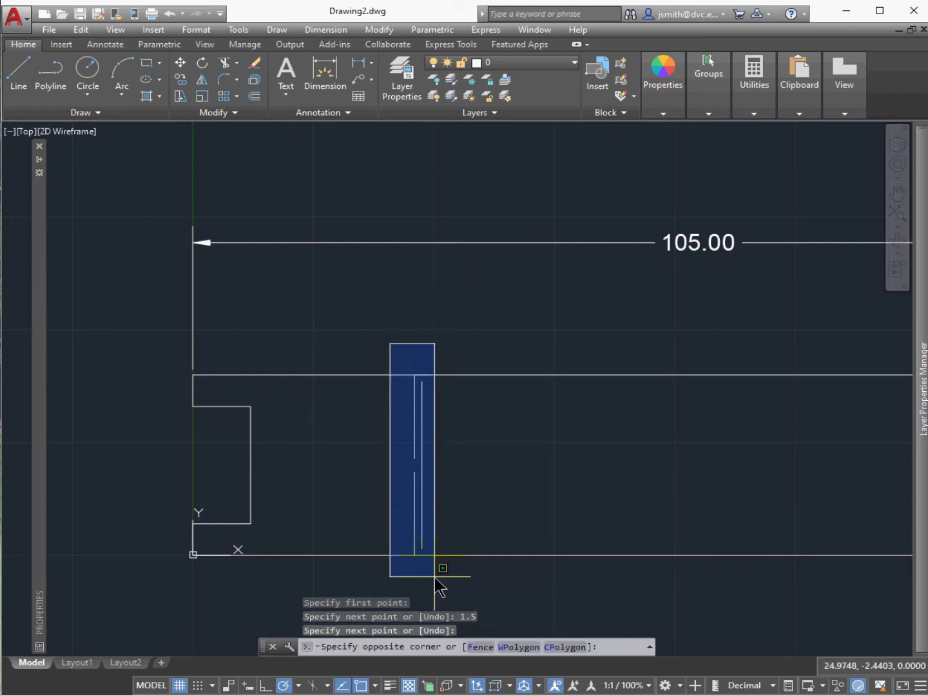
{"action": "left_click", "coordinate": [435, 573]}
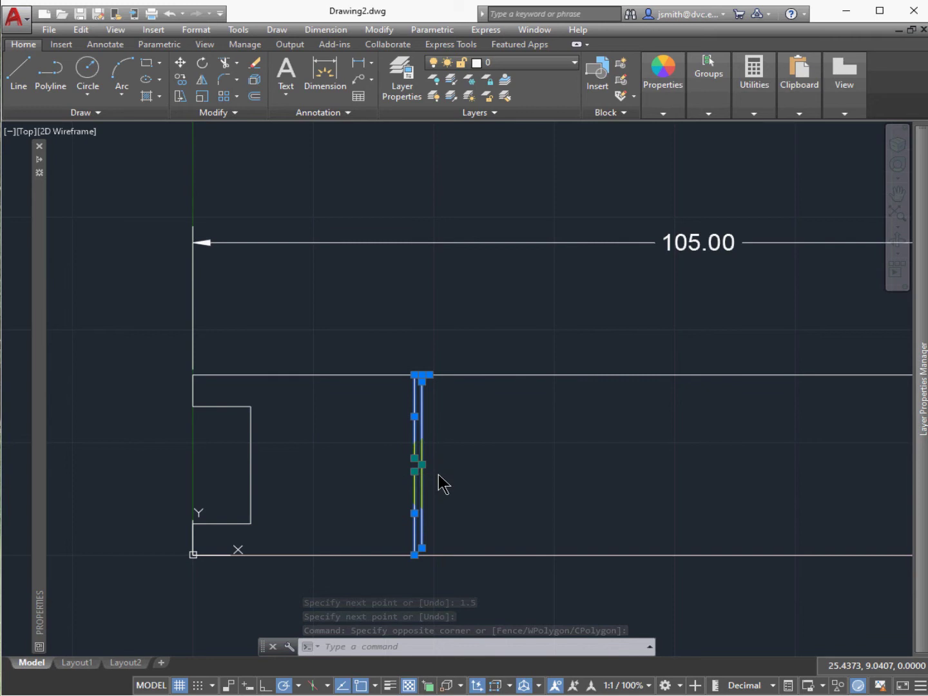
{"action": "key", "text": "ctrl+c"}
{"action": "key", "text": "ctrl+v"}
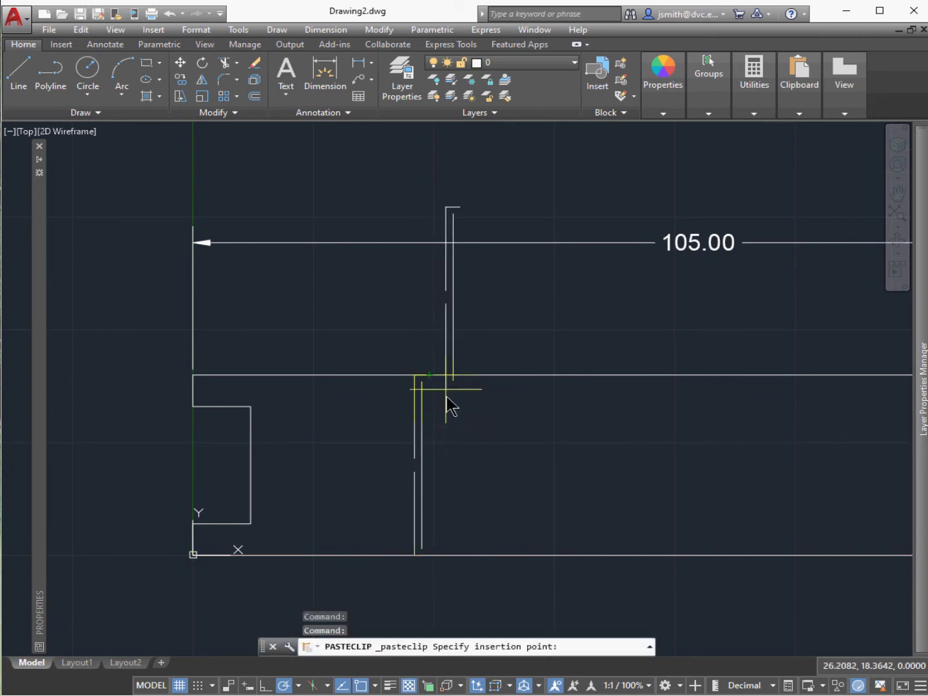
{"action": "left_click", "coordinate": [431, 556]}
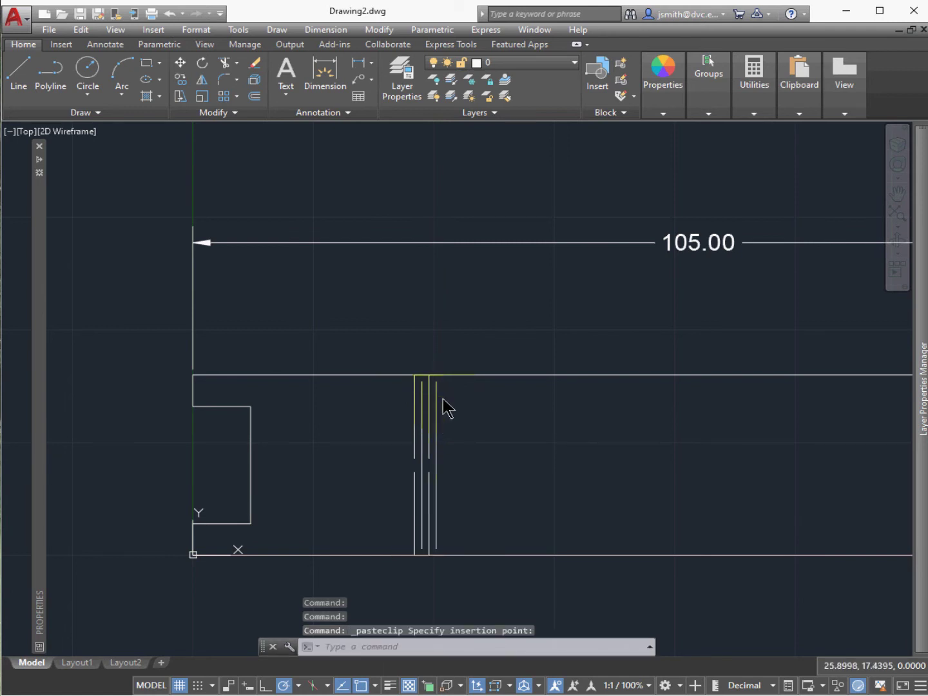
{"action": "key", "text": "Escape"}
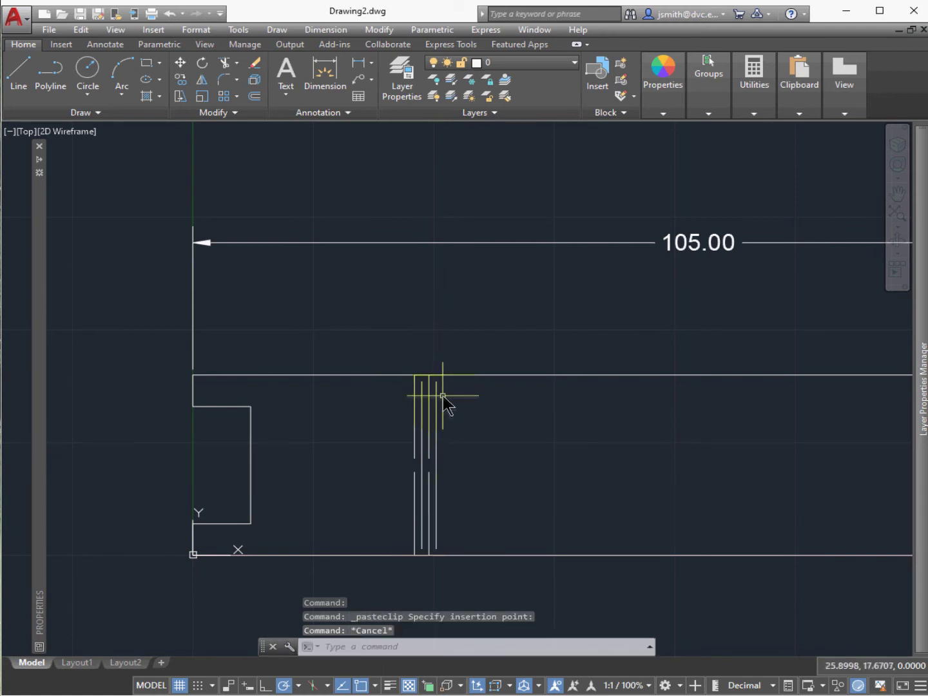
Draw a 1.5-unit guide line rightward along the bottom edge from the lower end of the copied split slit line
{"action": "left_click", "coordinate": [19, 77]}
{"action": "left_click", "coordinate": [429, 554]}
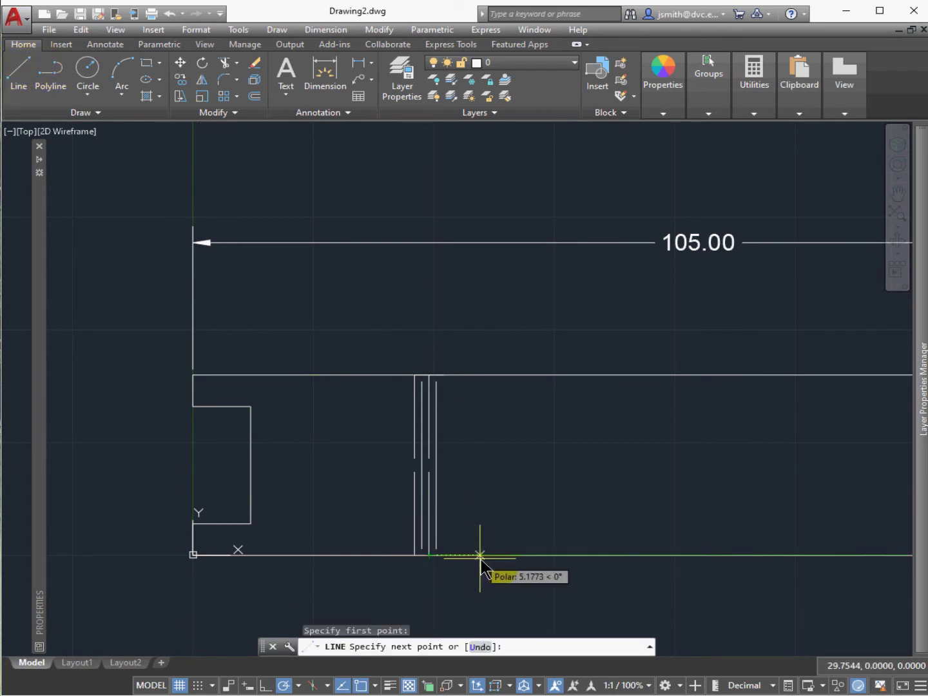
{"action": "type", "text": "1."}
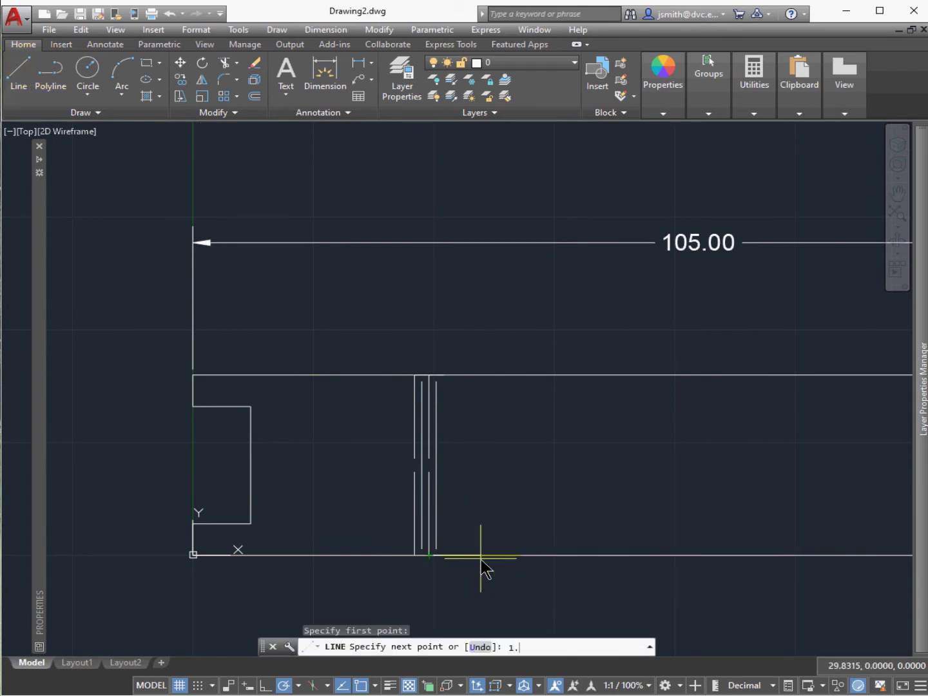
{"action": "type", "text": "5"}
{"action": "key", "text": "Return"}
{"action": "key", "text": "Return"}
Copy both slit groups with their guide lines and paste them at the right end of the bottom guide line
{"action": "left_click", "coordinate": [391, 355]}
{"action": "left_click", "coordinate": [465, 586]}
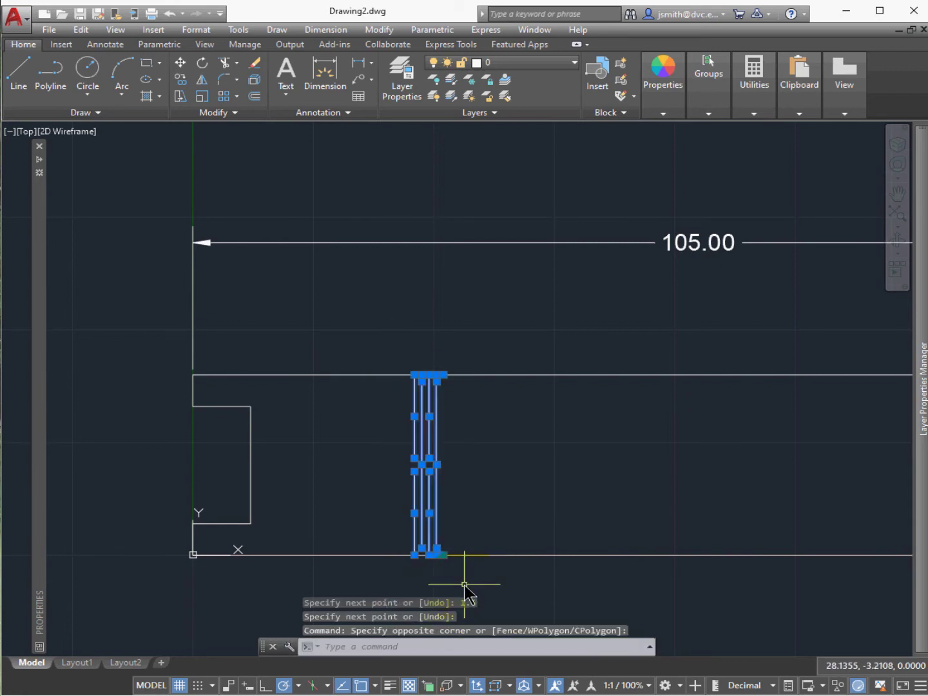
{"action": "key", "text": "ctrl+c"}
{"action": "key", "text": "ctrl+v"}
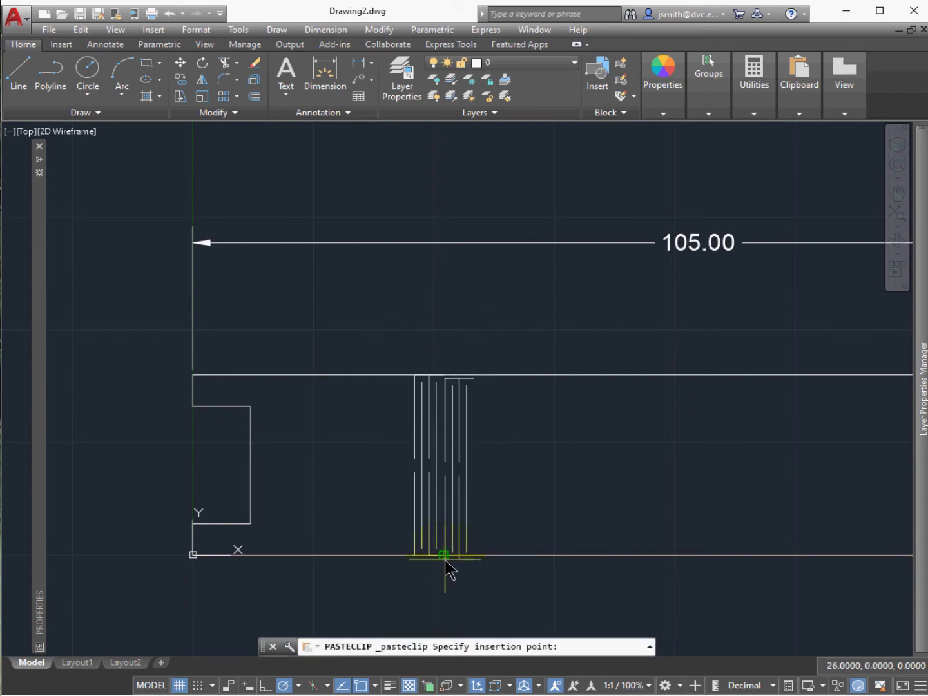
{"action": "left_click", "coordinate": [444, 556]}
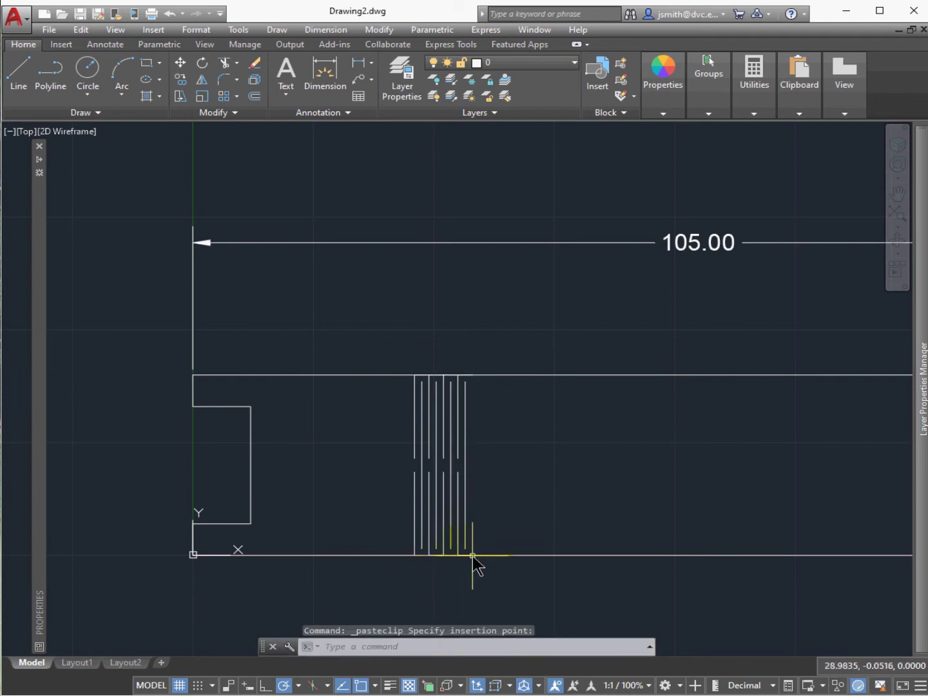
Copy all existing slit lines with their guide lines and paste them at the right end of the last bottom guide line
{"action": "key", "text": "Escape"}
{"action": "key", "text": "Escape"}
{"action": "left_click", "coordinate": [401, 340]}
{"action": "left_click", "coordinate": [516, 582]}
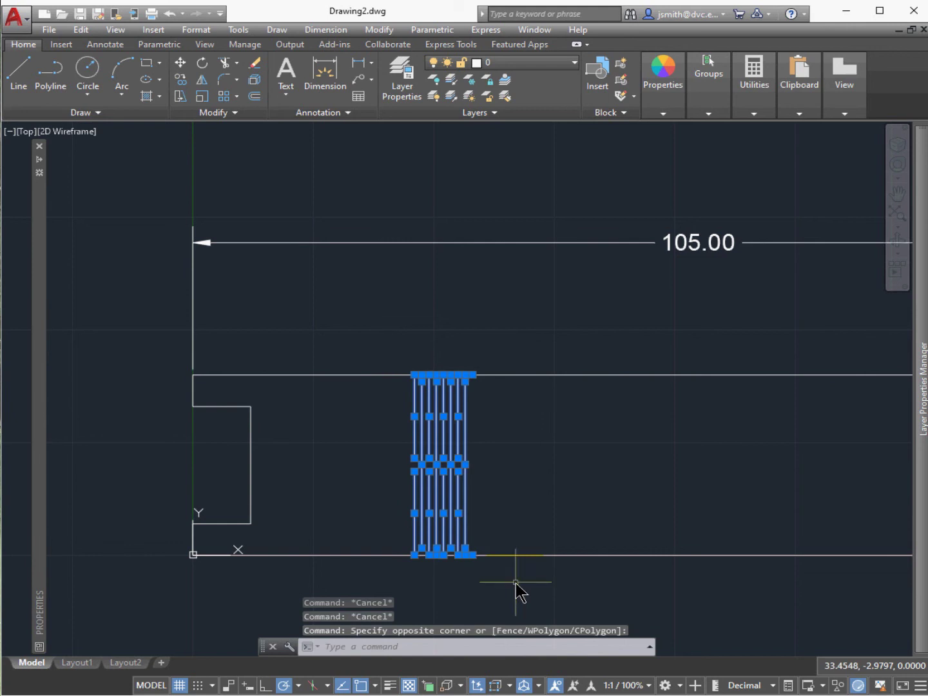
{"action": "key", "text": "ctrl+c"}
{"action": "key", "text": "ctrl+v"}
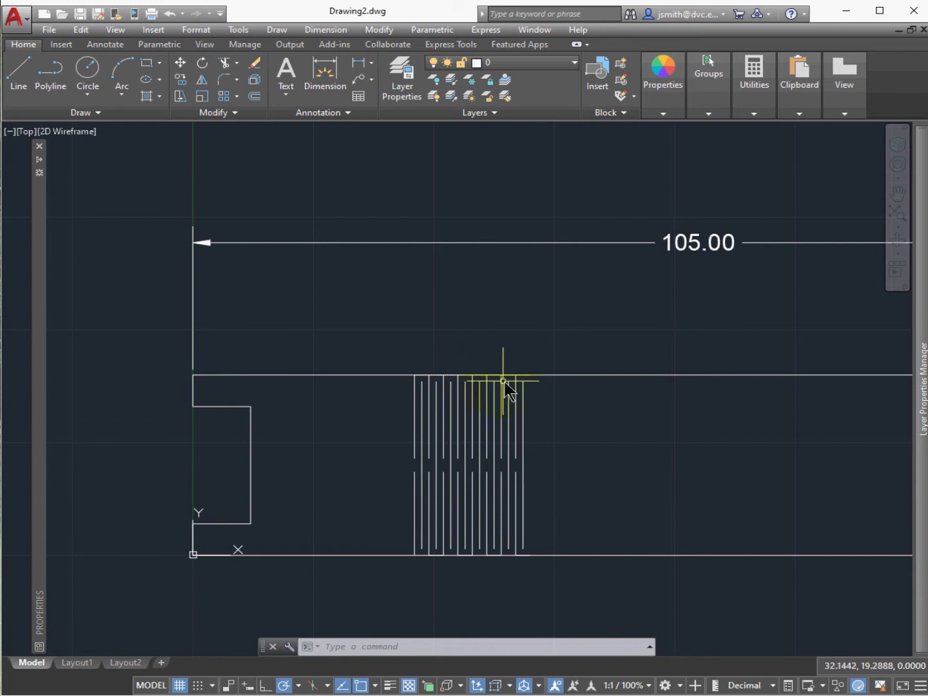
Copy the first four slit columns with their top guide line and paste them at the right end of the bottom guide line
{"action": "key", "text": "Escape"}
{"action": "left_click", "coordinate": [386, 357]}
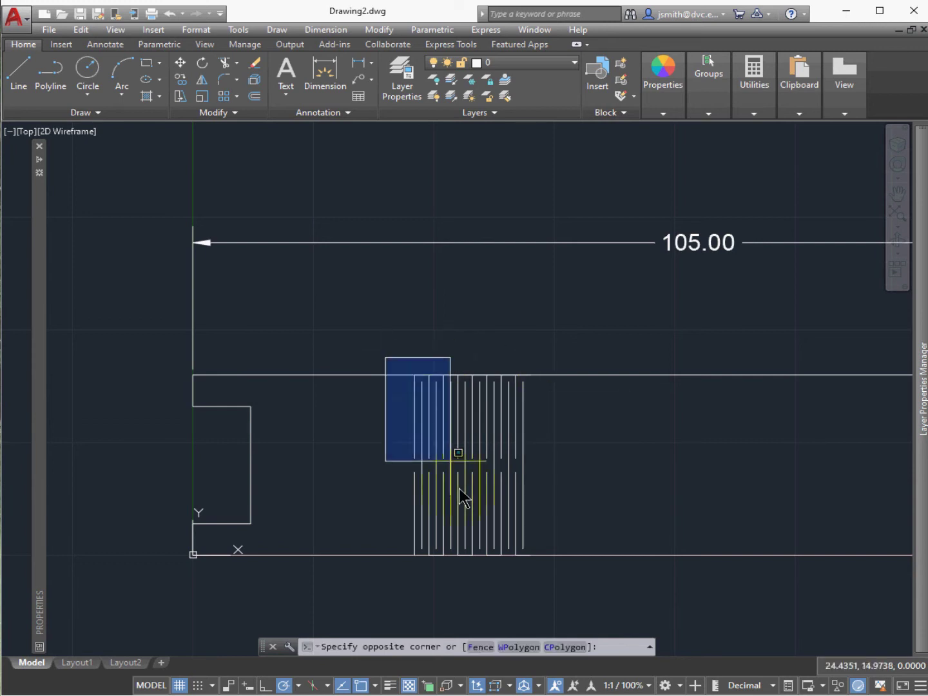
{"action": "left_click", "coordinate": [439, 568]}
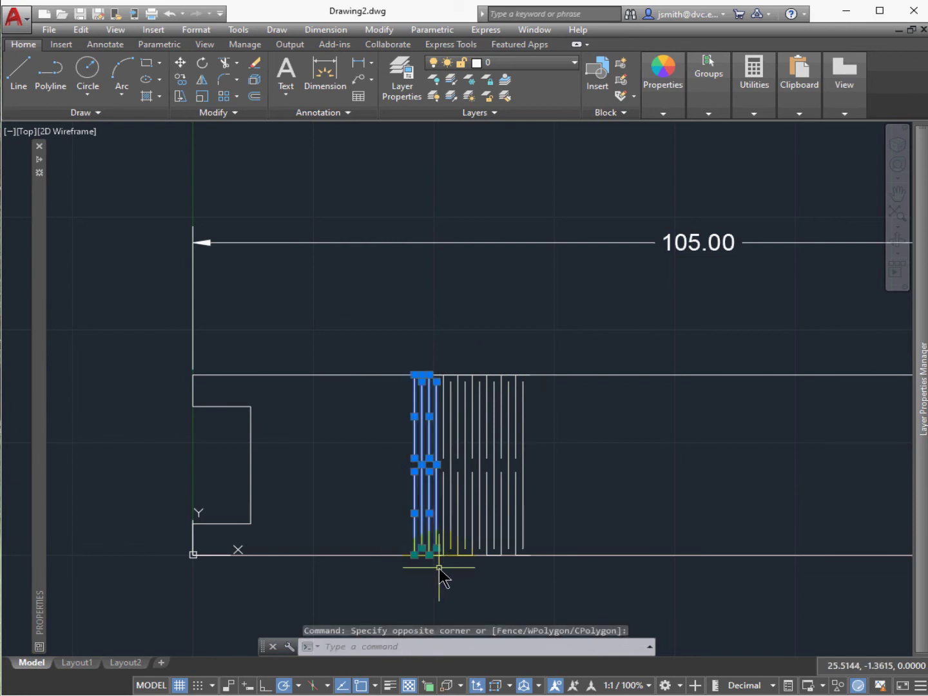
{"action": "key", "text": "ctrl+c"}
{"action": "key", "text": "ctrl+v"}
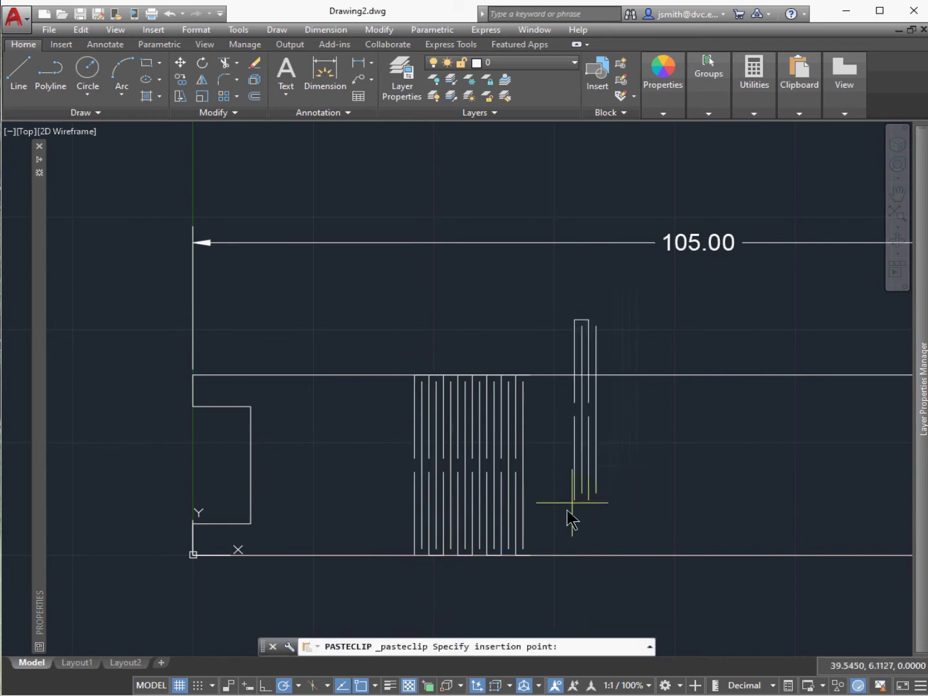
{"action": "left_click", "coordinate": [530, 555]}
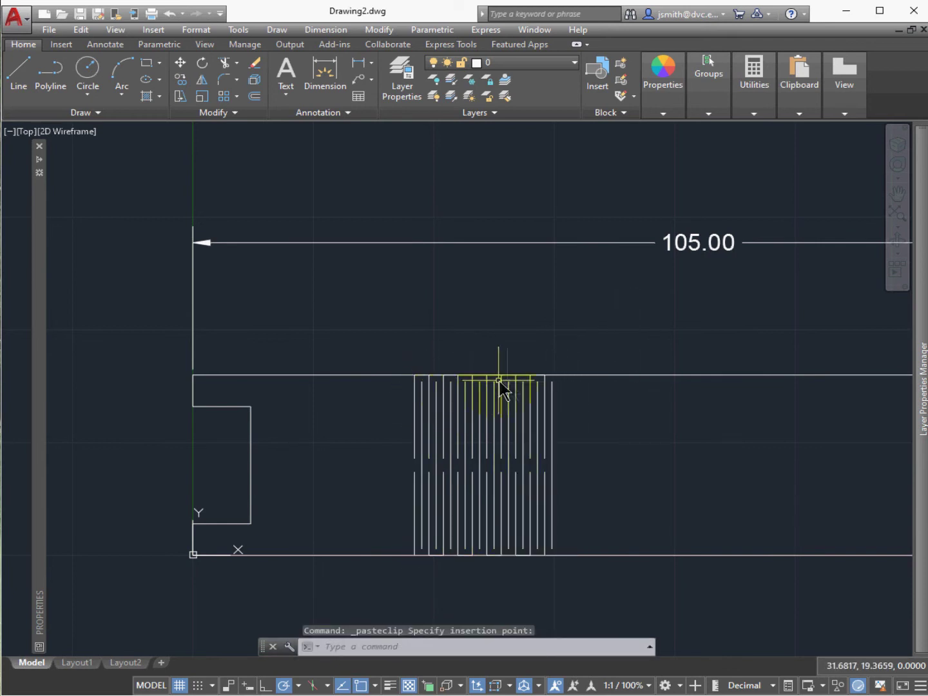
Erase the short horizontal guide lines along the bottom edge beneath the slits, keeping the part's outline
{"action": "left_click", "coordinate": [390, 553]}
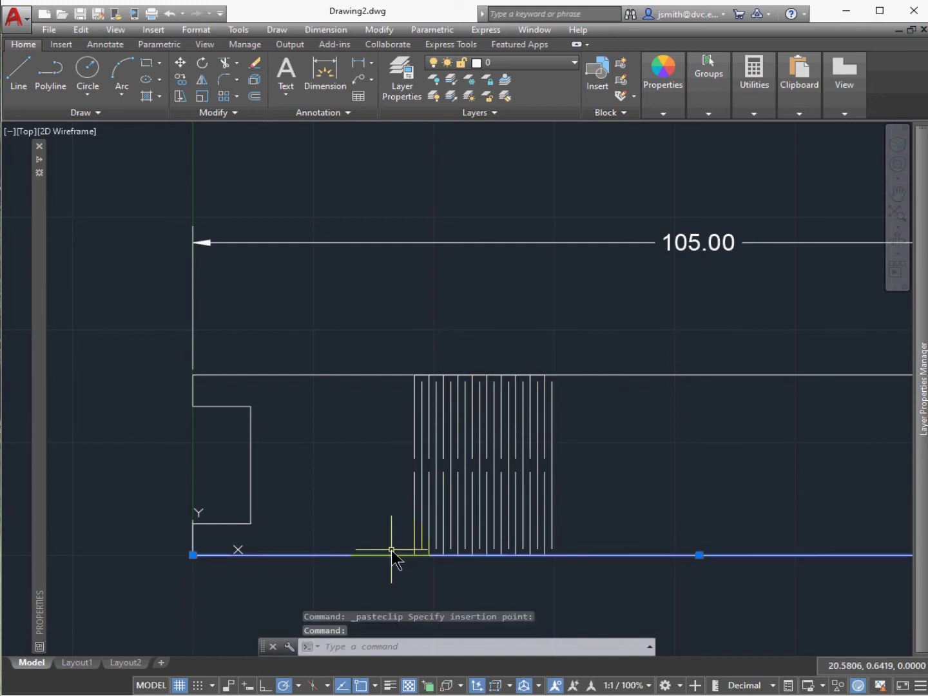
{"action": "key", "text": "Escape"}
{"action": "left_click", "coordinate": [391, 543]}
{"action": "left_click", "coordinate": [575, 581]}
{"action": "key", "text": "Delete"}
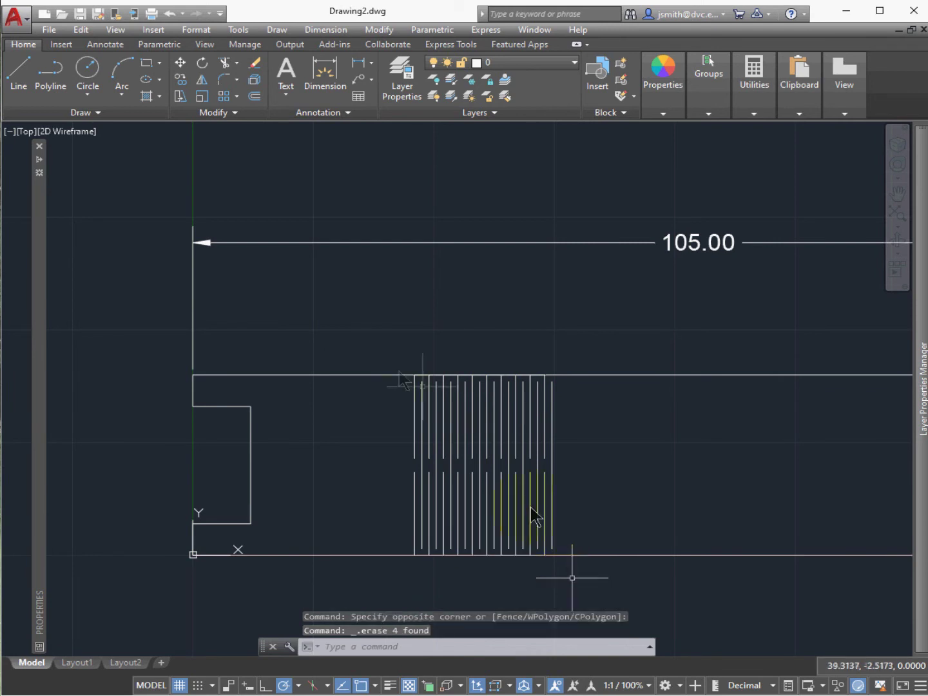
Erase the short horizontal guide lines along the top edge above the slits, keeping the part's outline
{"action": "left_click", "coordinate": [366, 338]}
{"action": "left_click", "coordinate": [572, 400]}
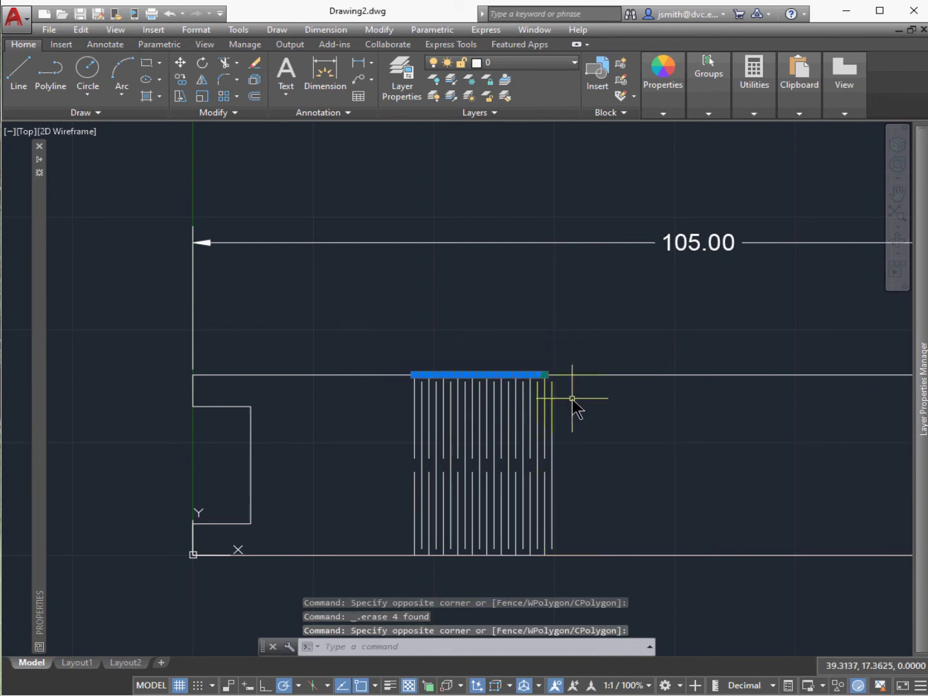
{"action": "key", "text": "Delete"}
{"action": "left_click", "coordinate": [572, 400]}
{"action": "left_click", "coordinate": [396, 352]}
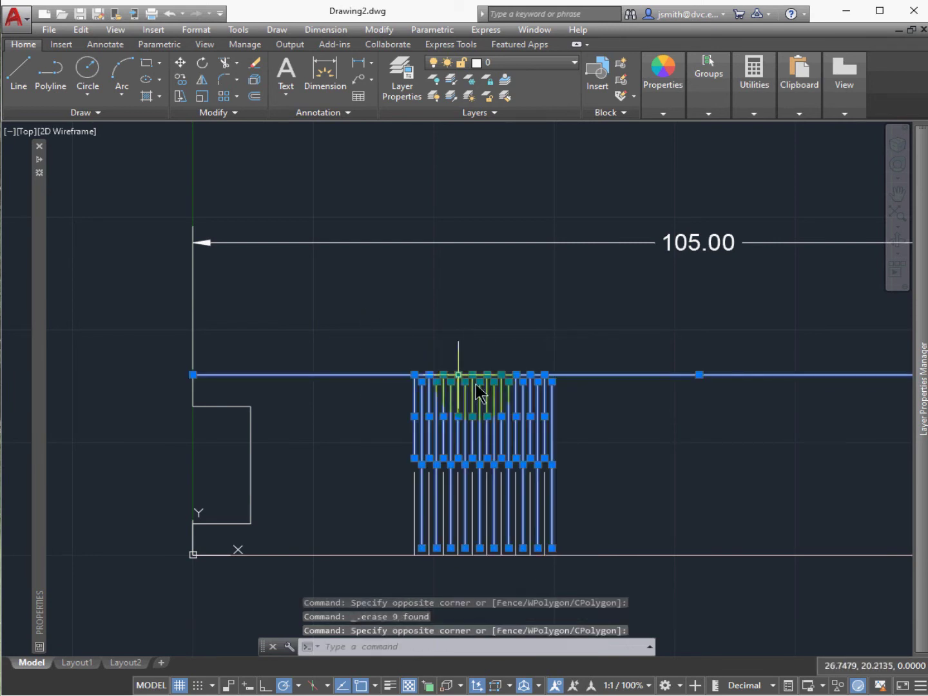
{"action": "key", "text": "Escape"}
{"action": "key", "text": "Escape"}
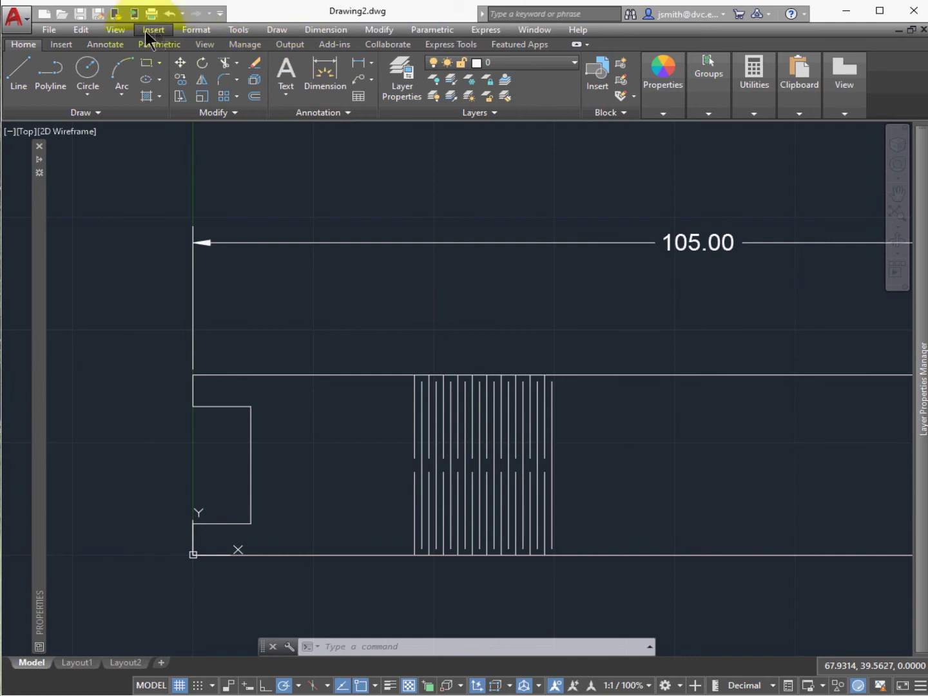
From the notch's lower inner corner, draw a 0.75-unit guide line downward, continued by a 2-unit vertical segment
{"action": "left_click", "coordinate": [116, 30]}
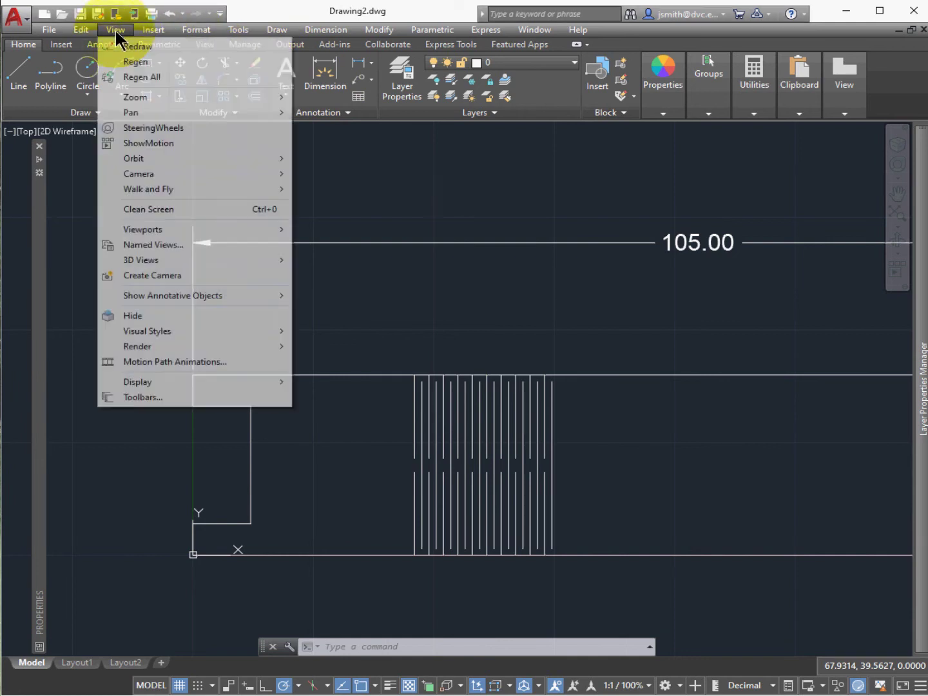
{"action": "mouse_move", "coordinate": [152, 97]}
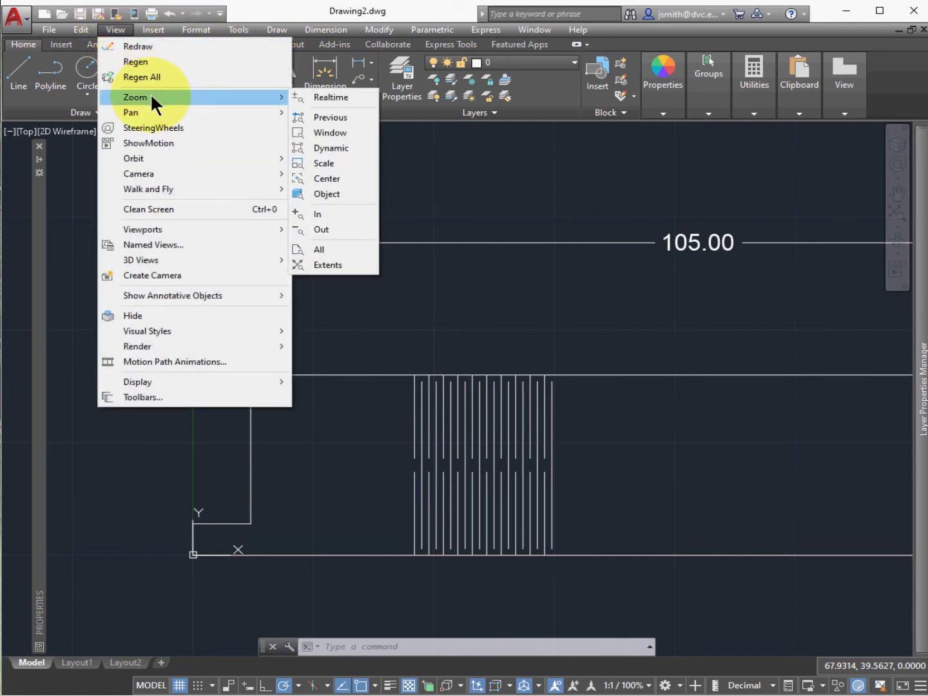
{"action": "left_click", "coordinate": [323, 133]}
{"action": "left_click", "coordinate": [154, 604]}
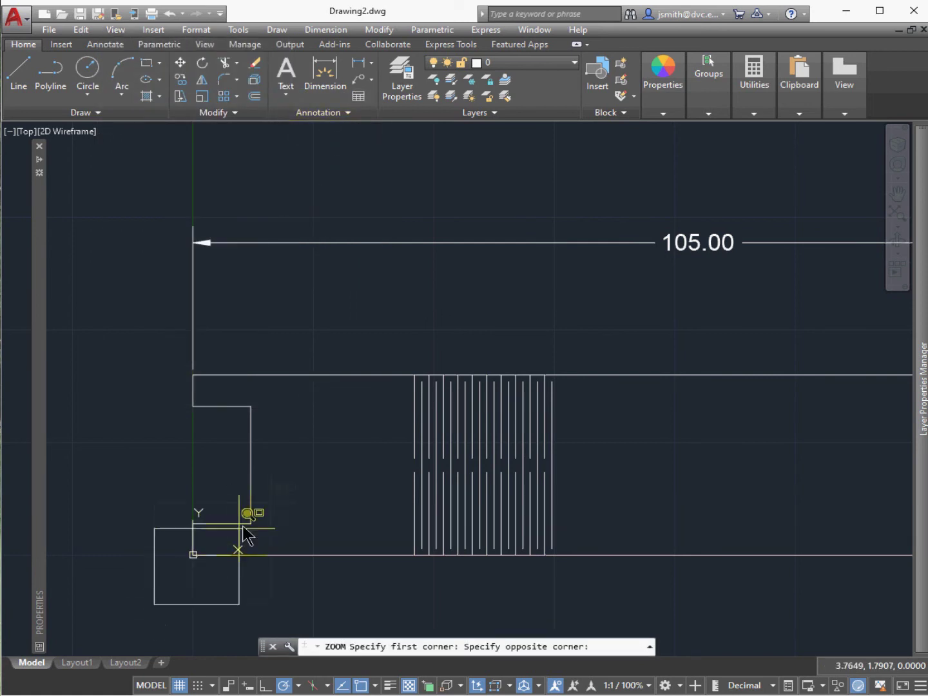
{"action": "left_click", "coordinate": [304, 485]}
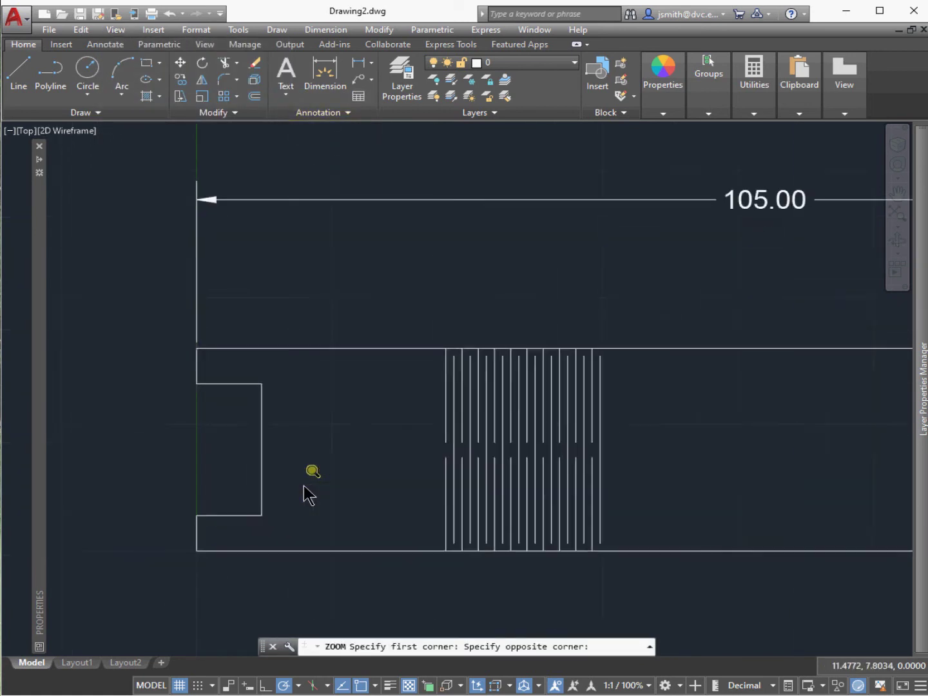
{"action": "left_click", "coordinate": [18, 83]}
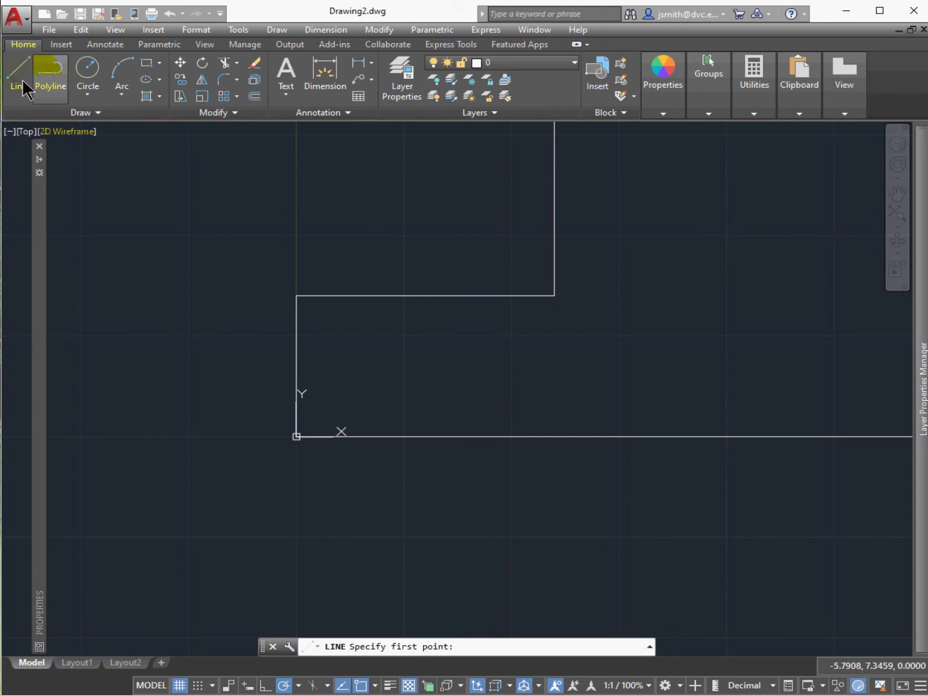
{"action": "left_click", "coordinate": [554, 295]}
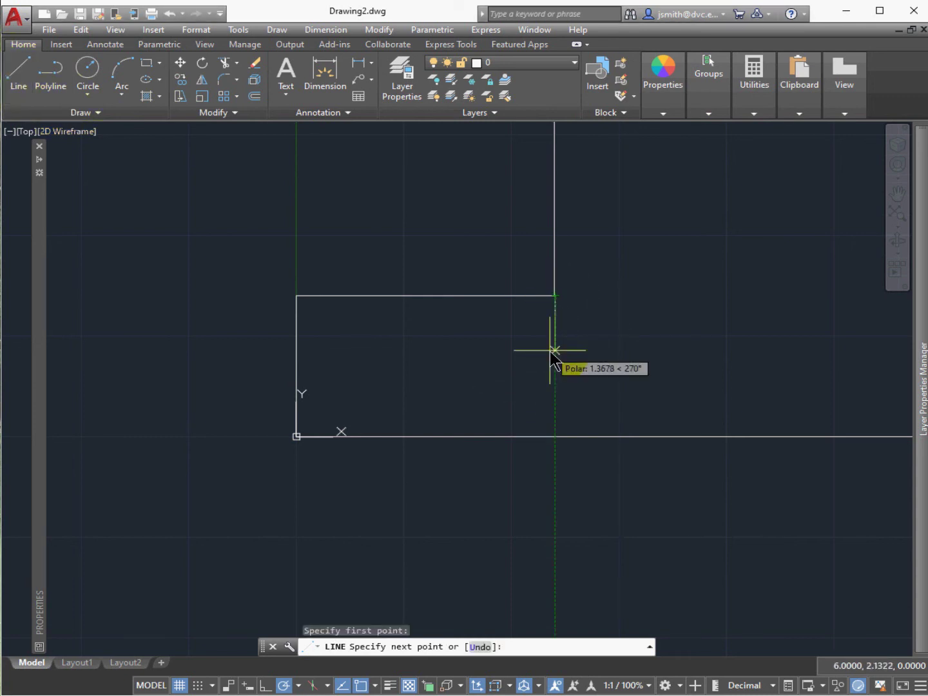
{"action": "type", "text": ".75"}
{"action": "key", "text": "Return"}
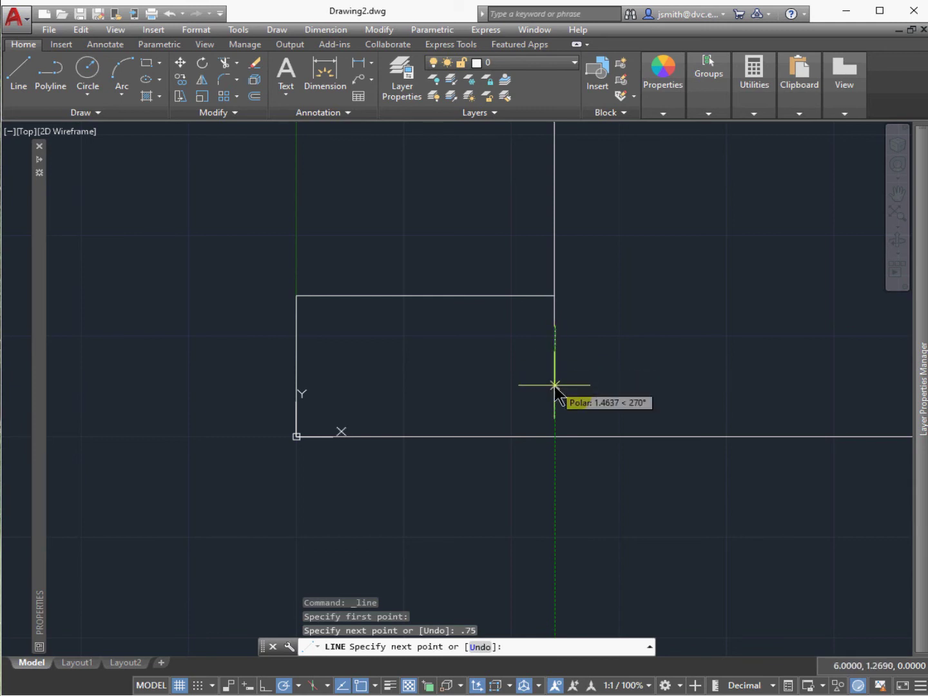
{"action": "type", "text": "2"}
{"action": "key", "text": "Return"}
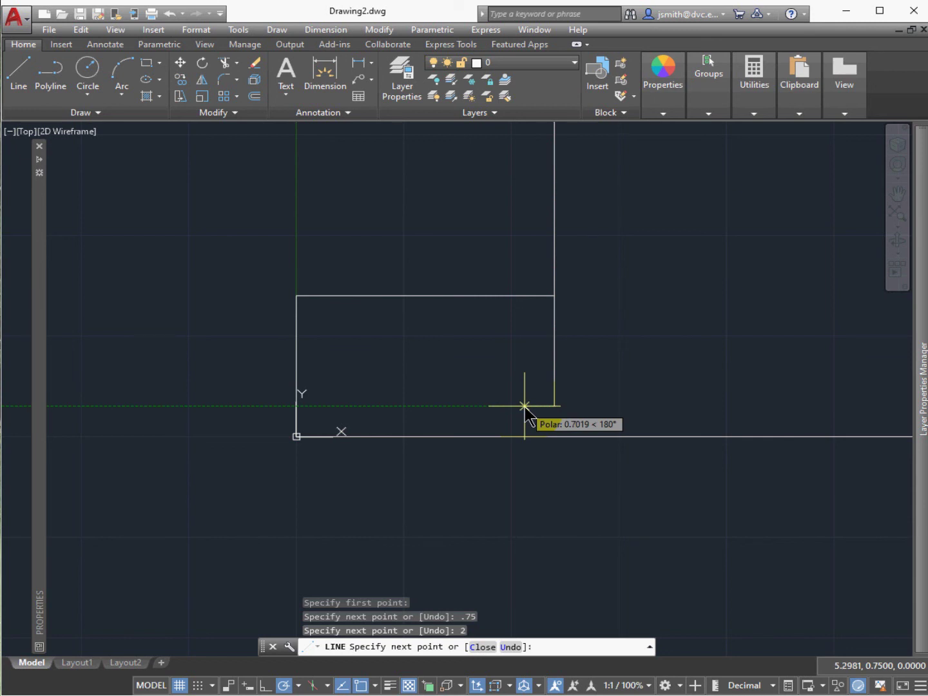
Continue the T-slot outline 1 unit left, 0.5 unit up and 1.5 units left
{"action": "type", "text": "1"}
{"action": "key", "text": "Return"}
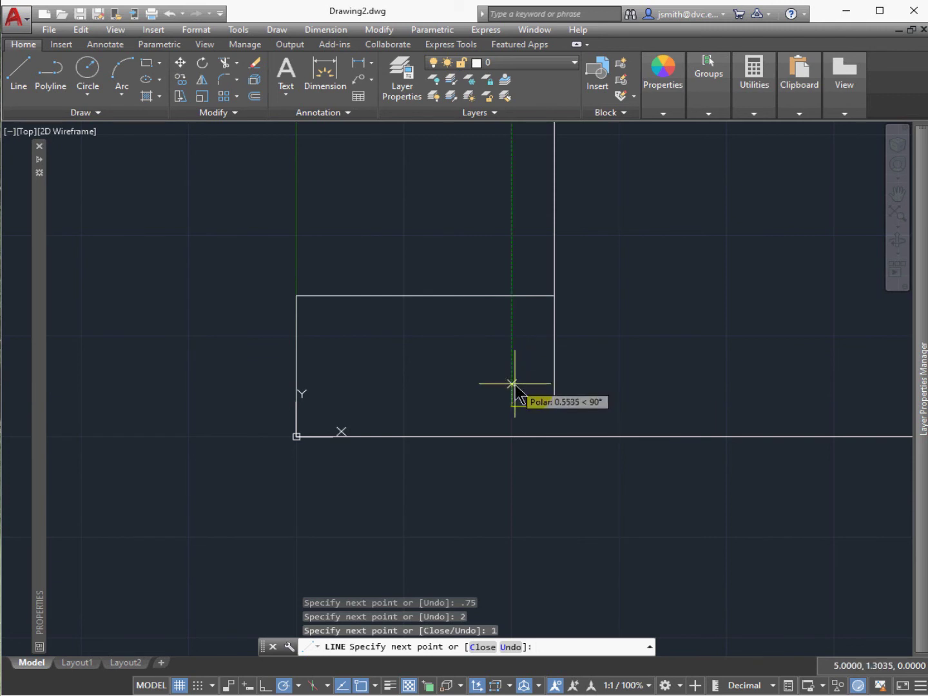
{"action": "type", "text": ".5"}
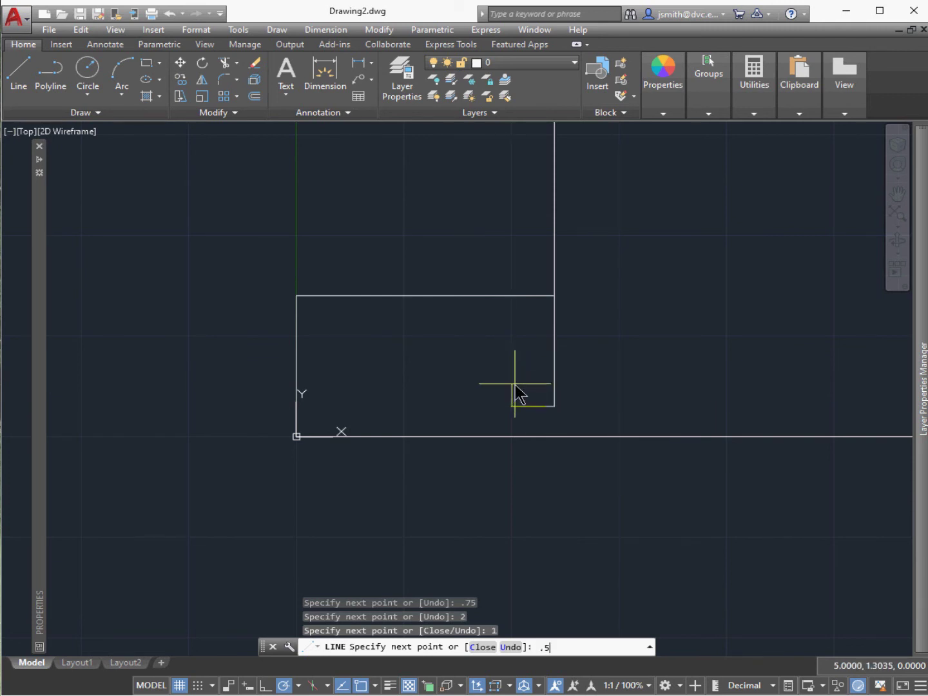
{"action": "key", "text": "Return"}
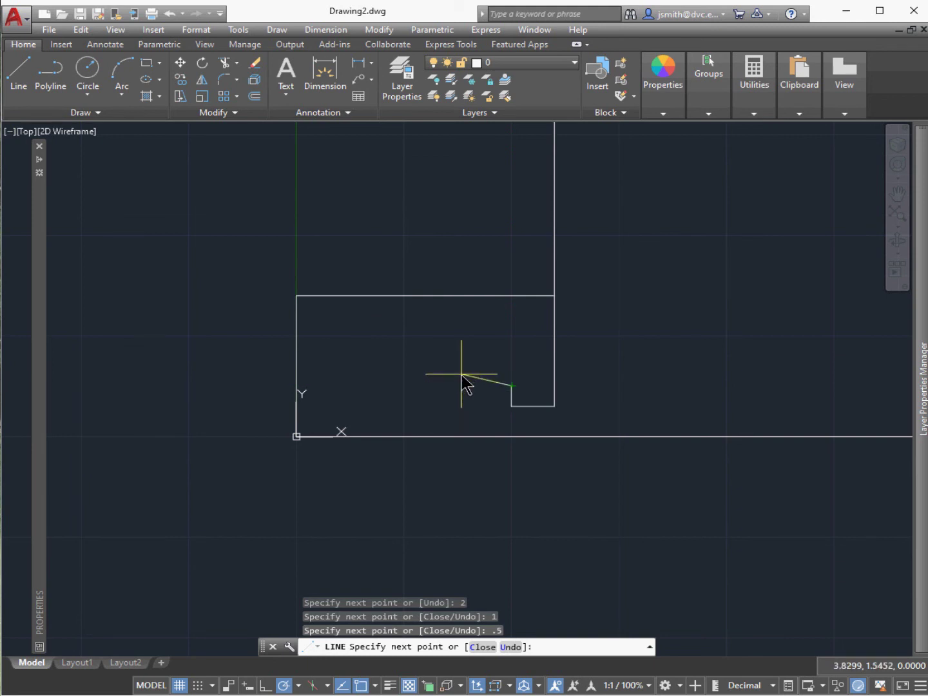
{"action": "type", "text": "1.5"}
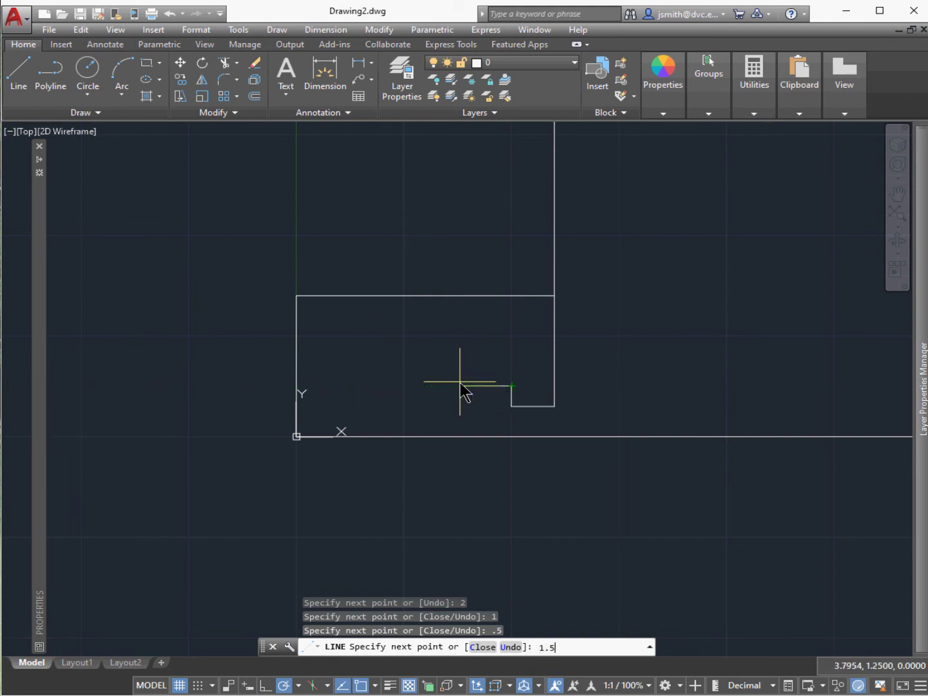
{"action": "key", "text": "Return"}
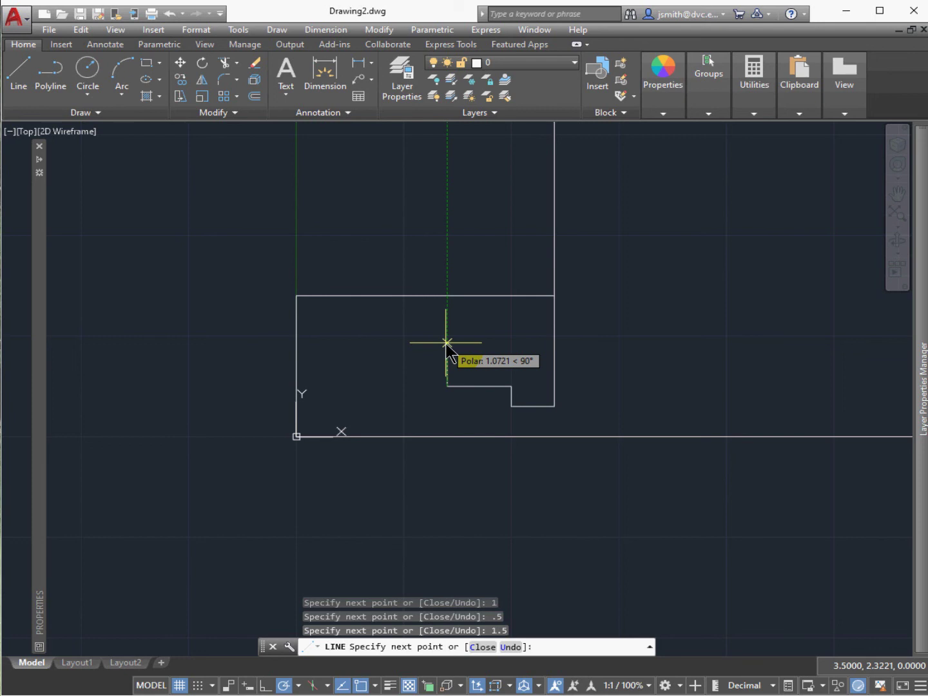
Continue the T-slot outline 1 unit up, 1.5 units right and 0.5 unit up, and close it at the 2-unit segment's upper end
{"action": "type", "text": "1"}
{"action": "key", "text": "Return"}
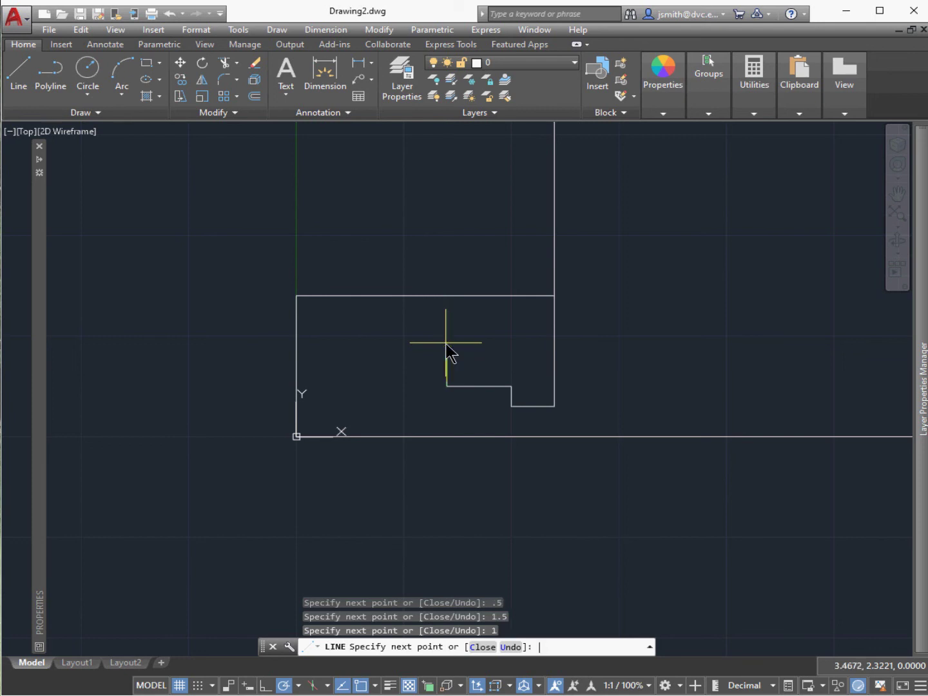
{"action": "left_click", "coordinate": [512, 346]}
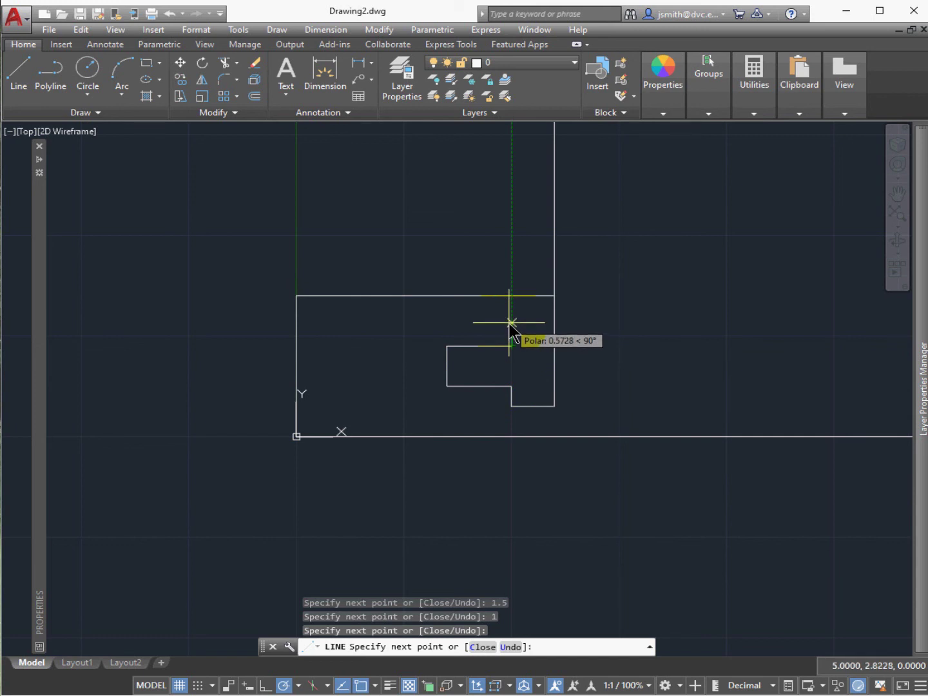
{"action": "type", "text": ".5"}
{"action": "key", "text": "Return"}
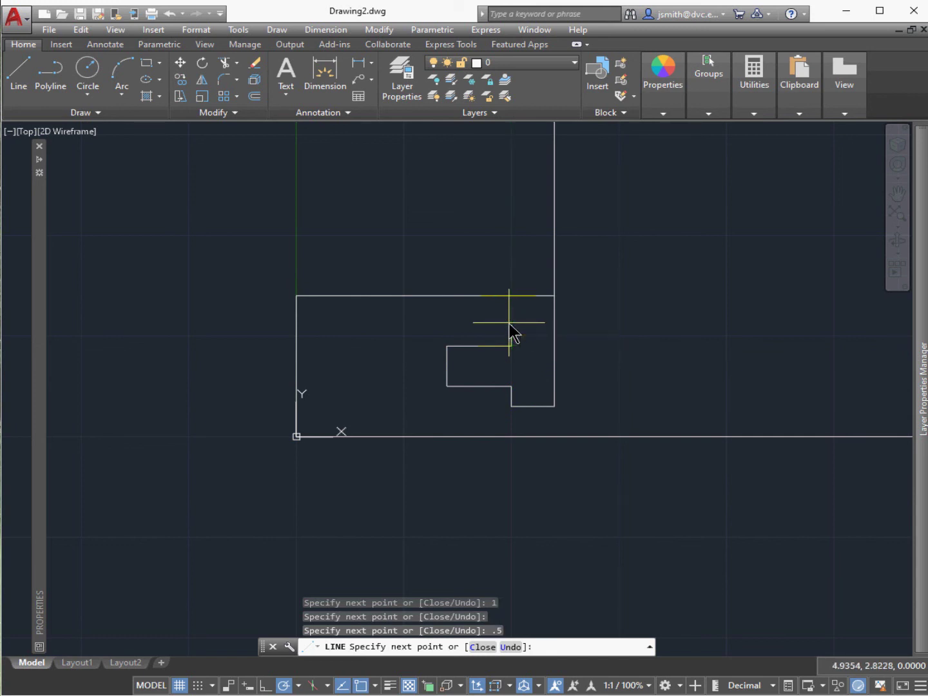
{"action": "left_click", "coordinate": [556, 326]}
{"action": "key", "text": "Return"}
Erase the 0.75-unit guide line between the notch corner and the T-slot outline
{"action": "left_click", "coordinate": [534, 275]}
{"action": "left_click", "coordinate": [585, 348]}
{"action": "key", "text": "Delete"}
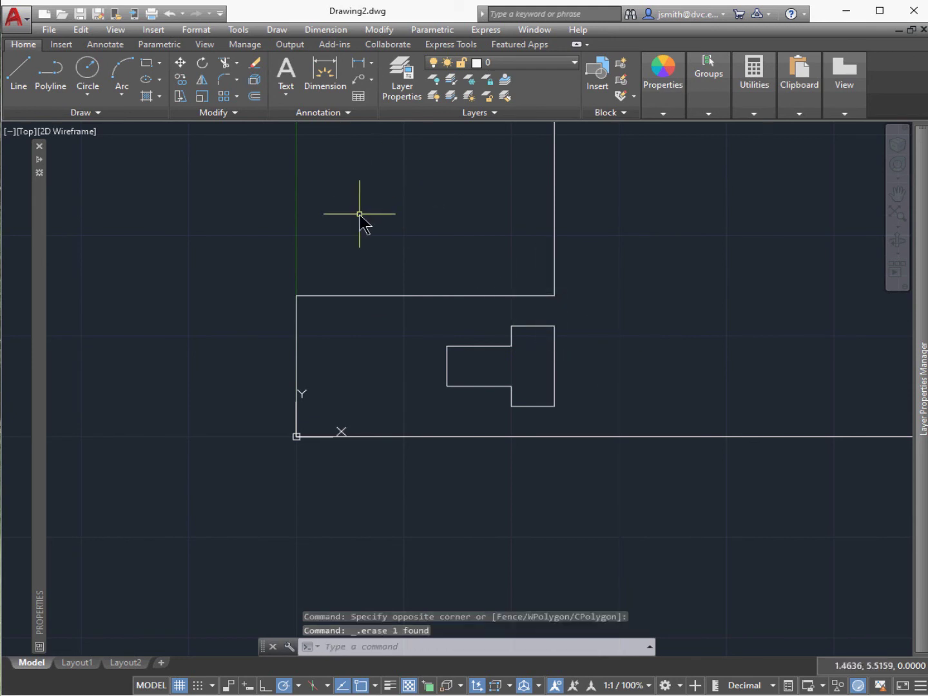
Dimension the vertical right edge of the T-slot, placing the dimension to its right
{"action": "scroll", "coordinate": [359, 214], "scroll_direction": "down", "scroll_amount": 2}
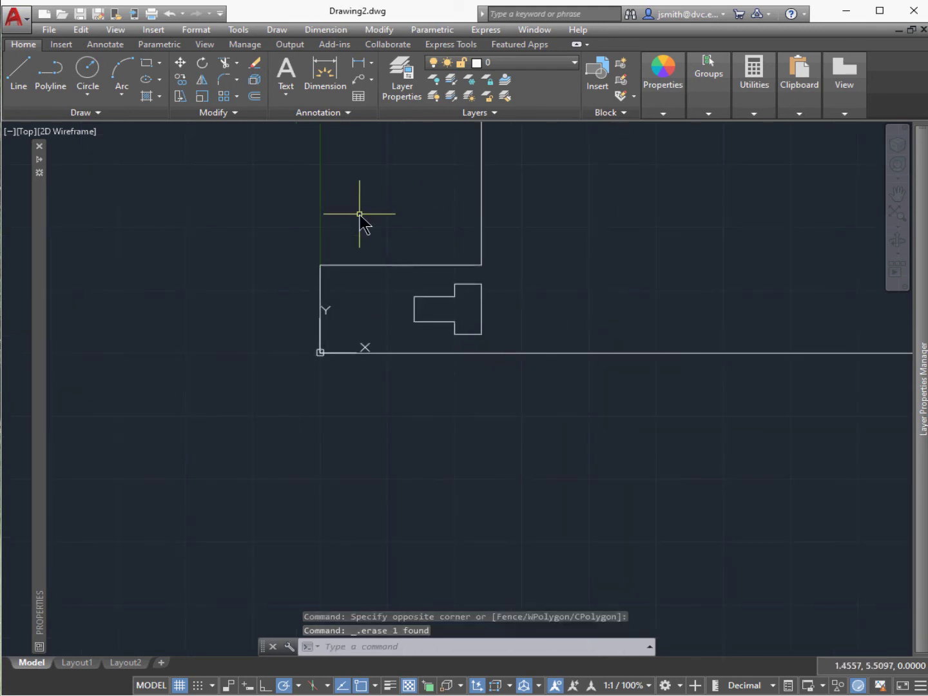
{"action": "left_click", "coordinate": [325, 73]}
{"action": "left_click", "coordinate": [482, 284]}
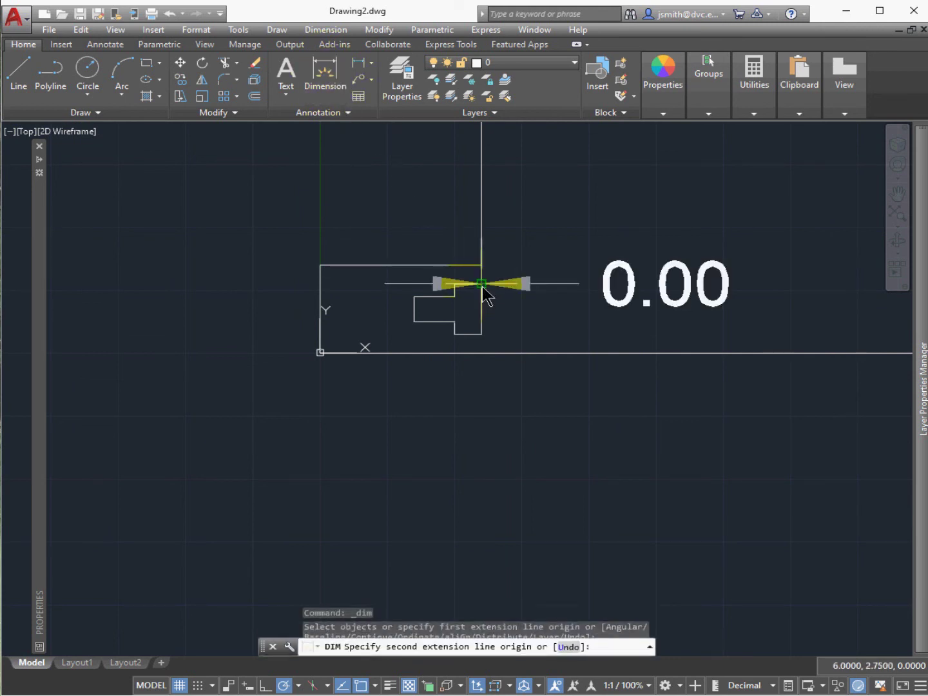
{"action": "left_click", "coordinate": [481, 333]}
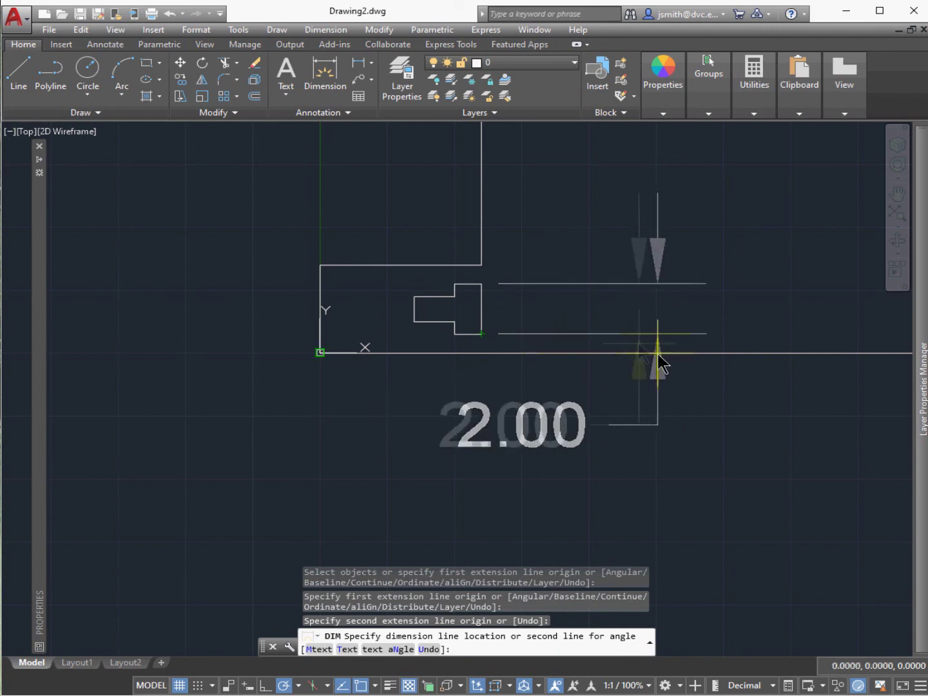
{"action": "left_click", "coordinate": [629, 354]}
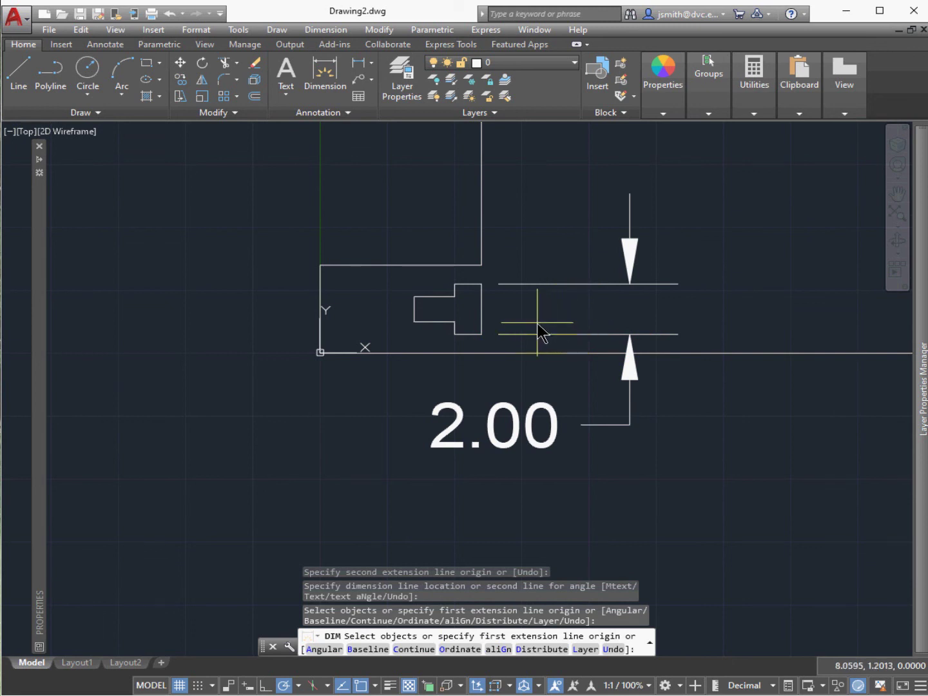
Modify the Standard dimension style to use an overall scale of 5
{"action": "scroll", "coordinate": [539, 327], "scroll_direction": "down", "scroll_amount": 3}
{"action": "scroll", "coordinate": [539, 330], "scroll_direction": "down", "scroll_amount": 2}
{"action": "scroll", "coordinate": [540, 329], "scroll_direction": "down", "scroll_amount": 2}
{"action": "scroll", "coordinate": [541, 329], "scroll_direction": "up", "scroll_amount": 1}
{"action": "scroll", "coordinate": [540, 327], "scroll_direction": "up", "scroll_amount": 4}
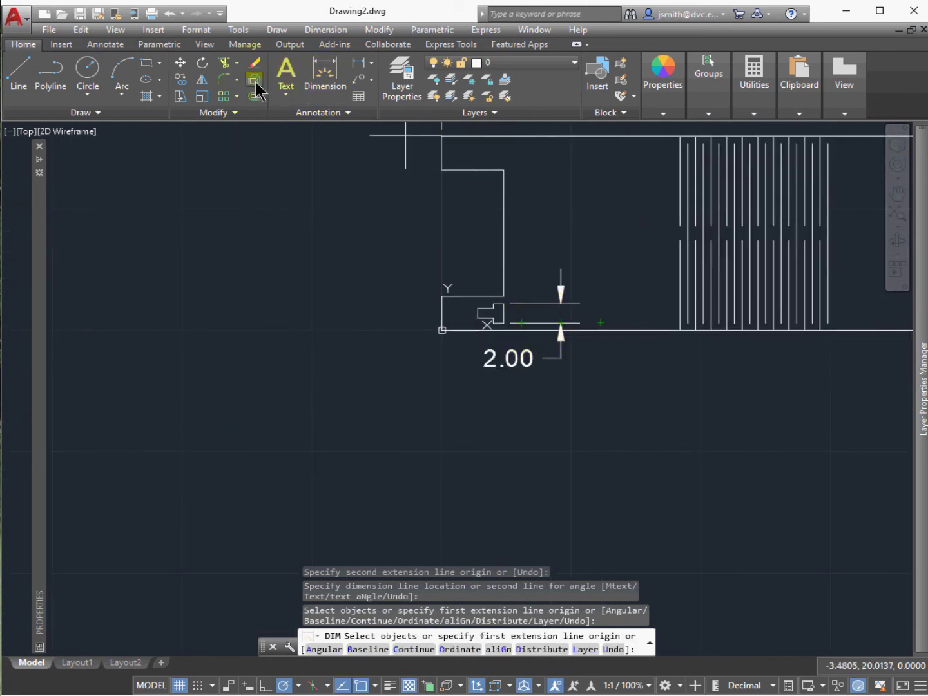
{"action": "left_click", "coordinate": [204, 31]}
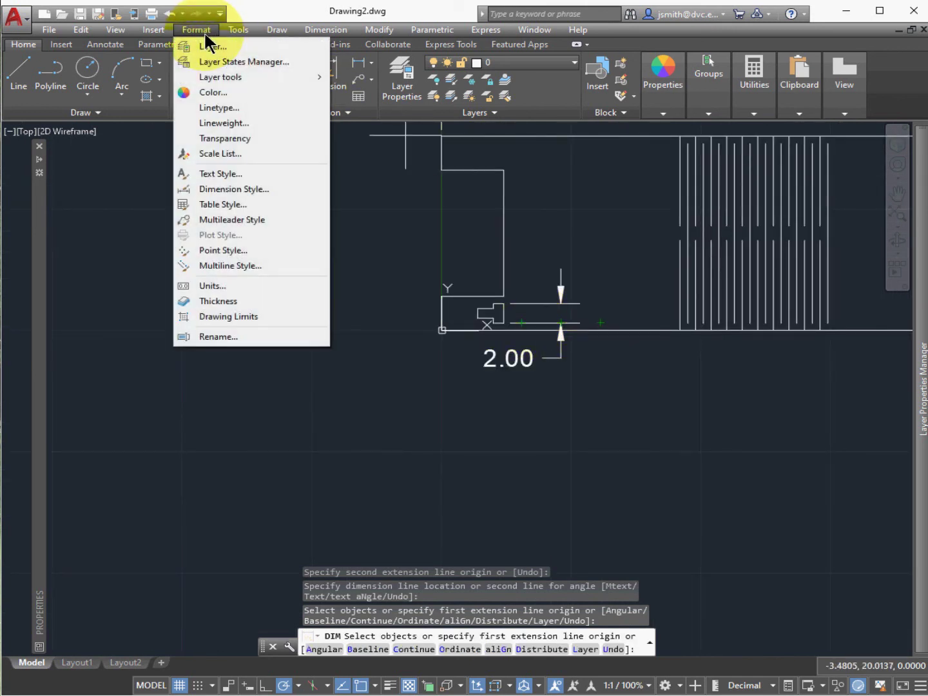
{"action": "left_click", "coordinate": [230, 180]}
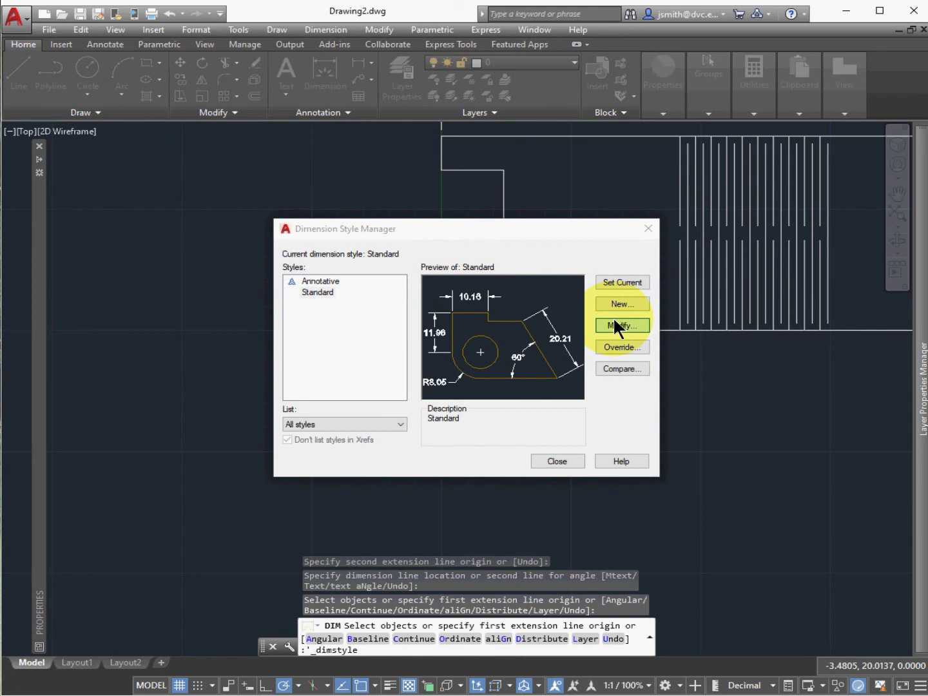
{"action": "left_click", "coordinate": [615, 324]}
{"action": "left_click_drag", "start_coordinate": [693, 353], "coordinate": [652, 356]}
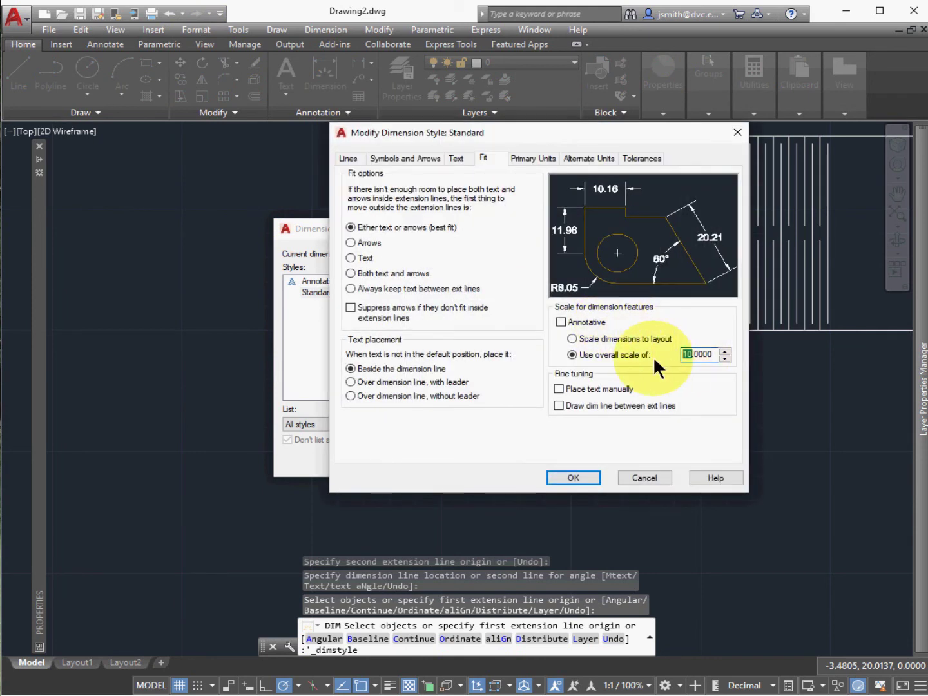
{"action": "type", "text": "5"}
{"action": "left_click", "coordinate": [582, 477]}
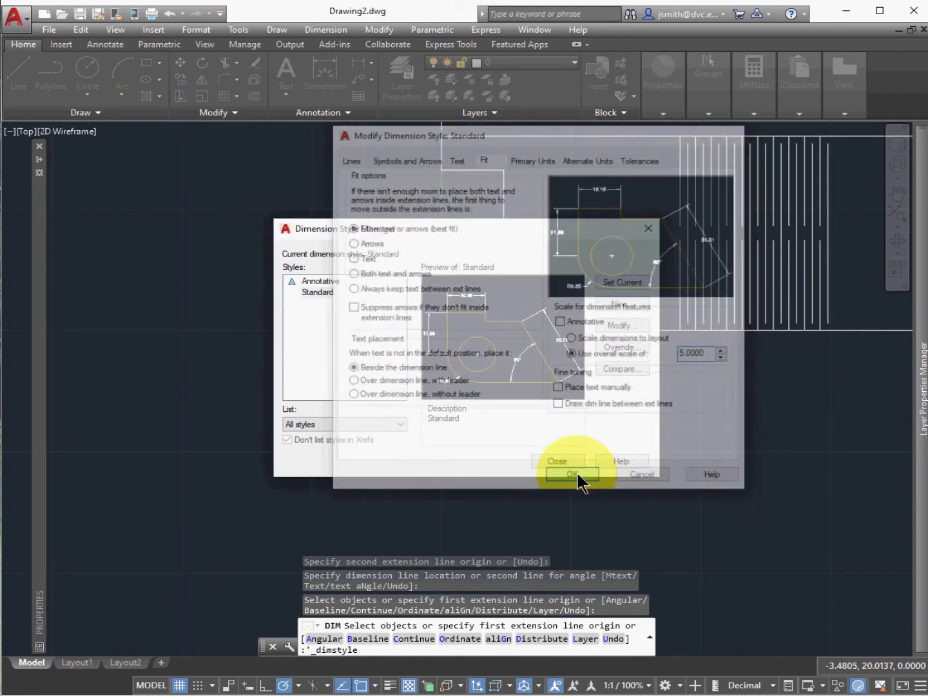
{"action": "left_click", "coordinate": [574, 462]}
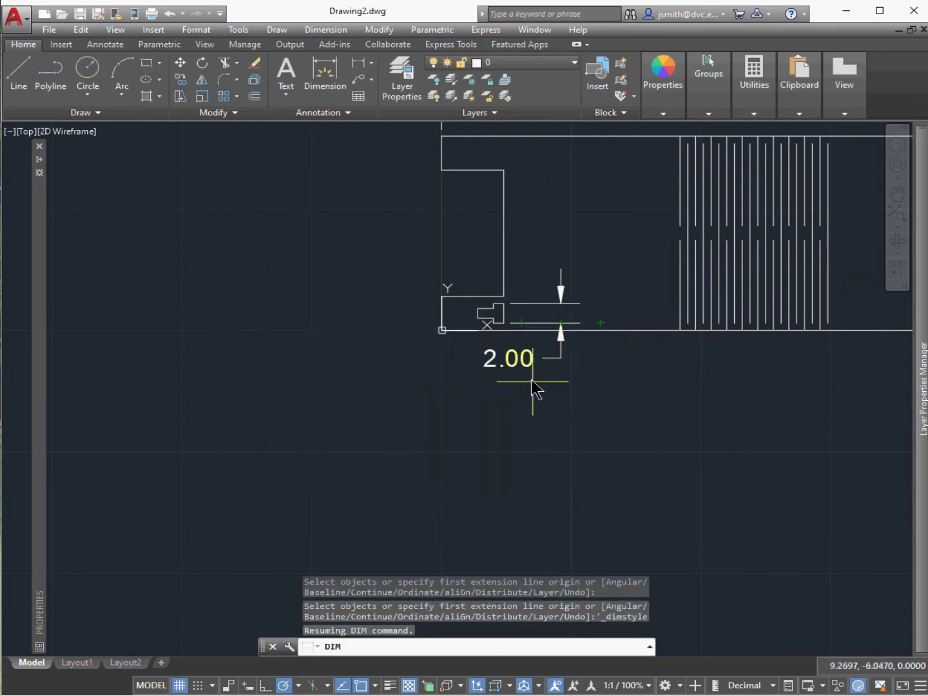
Dimension the T-slot's vertical right edge again, just to its right, and delete the older dimension with the oversized text
{"action": "left_click", "coordinate": [522, 372]}
{"action": "scroll", "coordinate": [521, 373], "scroll_direction": "down", "scroll_amount": 2}
{"action": "scroll", "coordinate": [521, 373], "scroll_direction": "up", "scroll_amount": 5}
{"action": "key", "text": "Escape"}
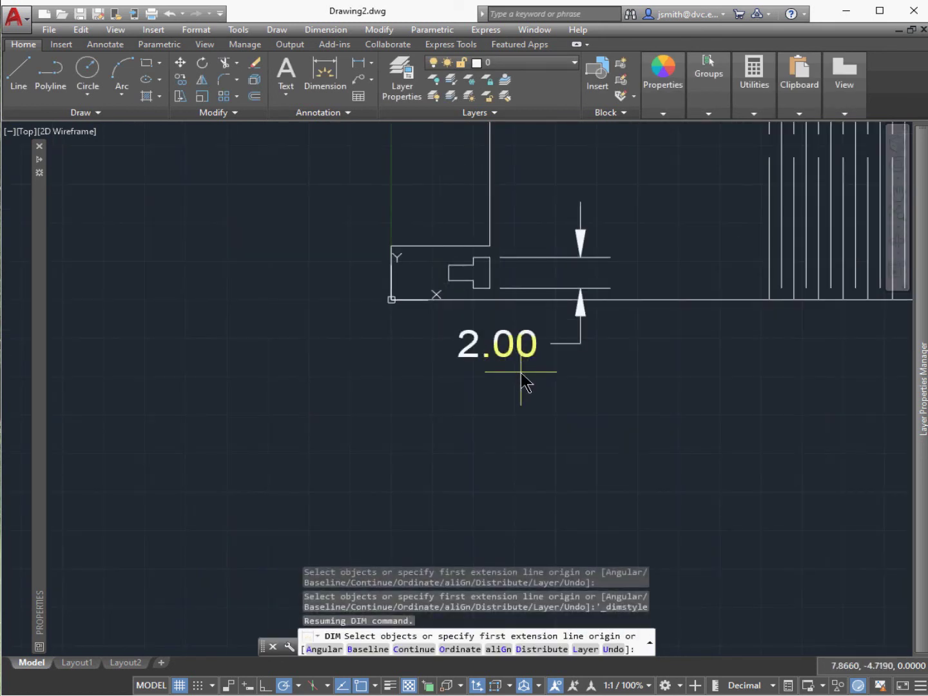
{"action": "left_click", "coordinate": [323, 69]}
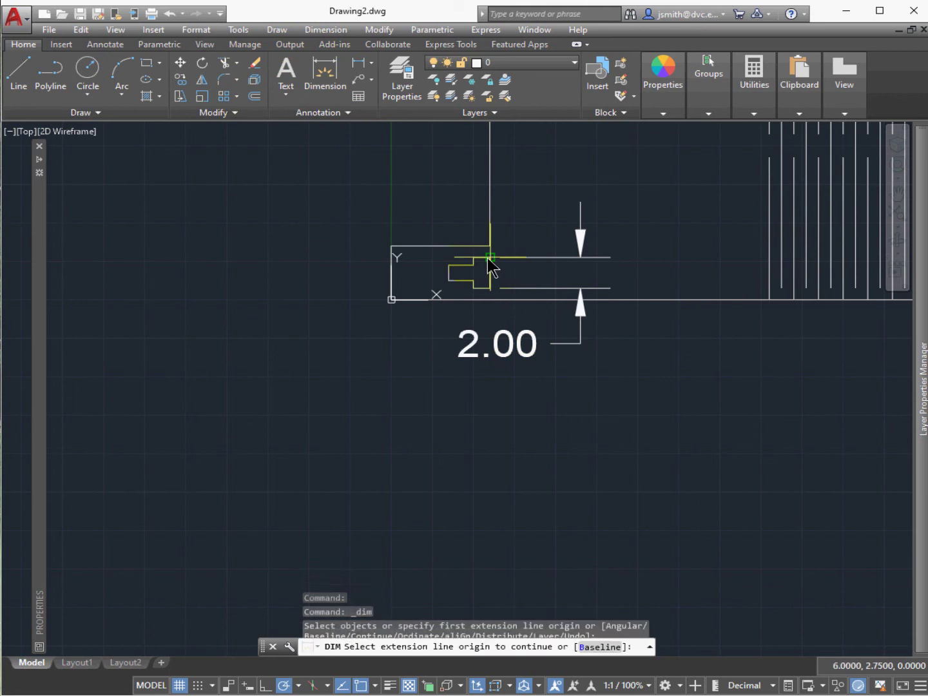
{"action": "left_click", "coordinate": [488, 258]}
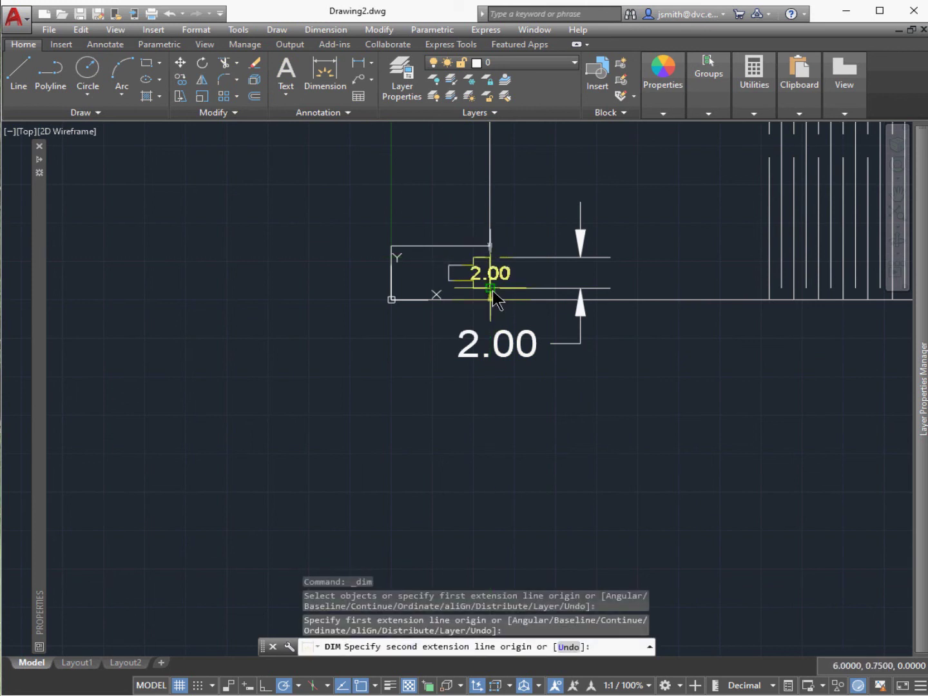
{"action": "left_click", "coordinate": [491, 288]}
{"action": "left_click", "coordinate": [559, 272]}
{"action": "key", "text": "Escape"}
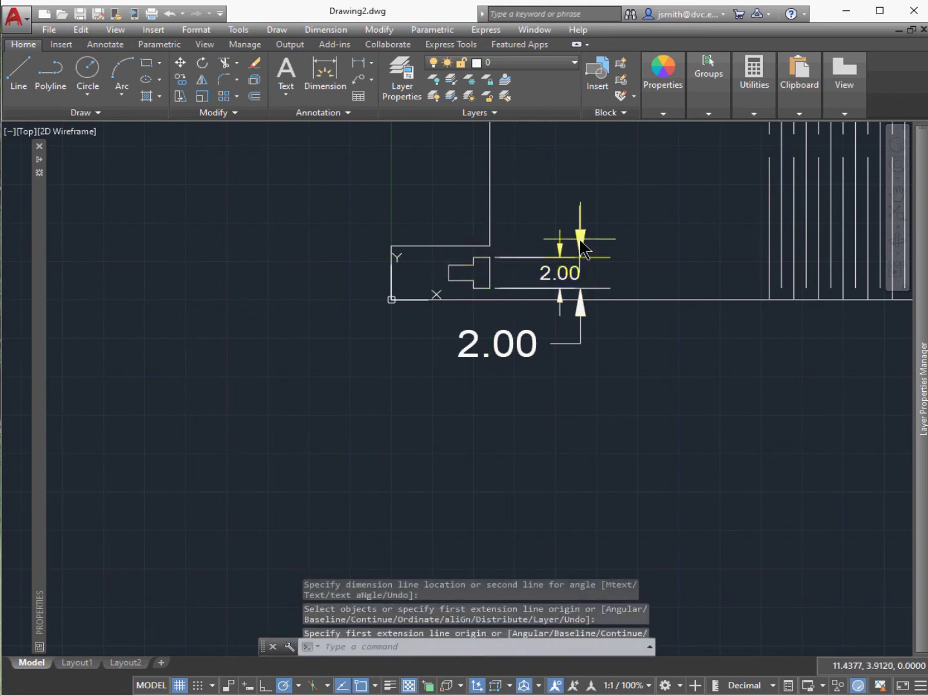
{"action": "key", "text": "Delete"}
{"action": "scroll", "coordinate": [437, 370], "scroll_direction": "down", "scroll_amount": 5}
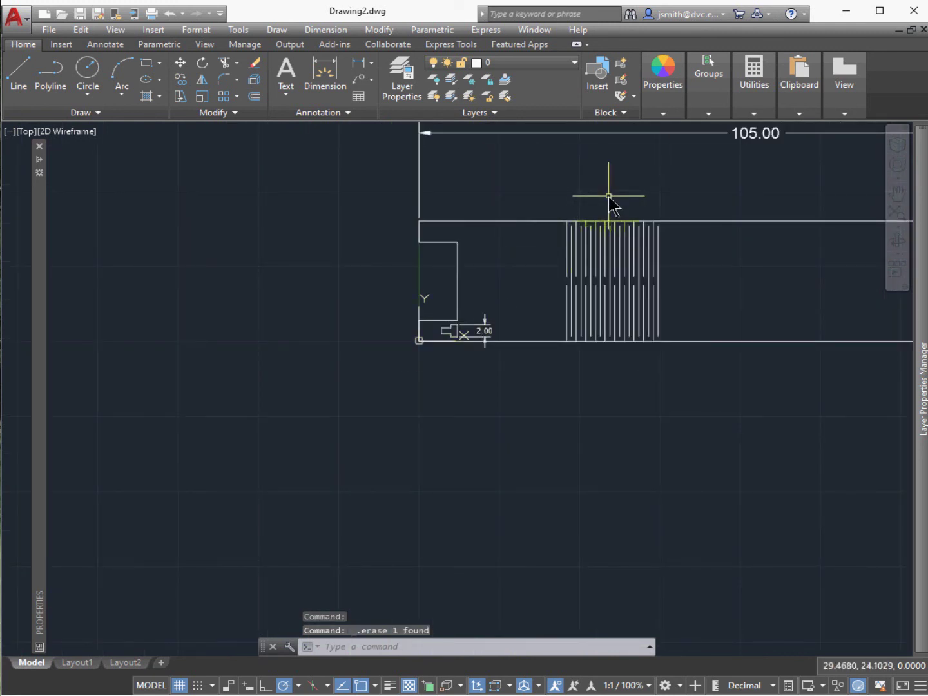
Create a new layer named "dim." in the layer properties
{"action": "left_click", "coordinate": [411, 646]}
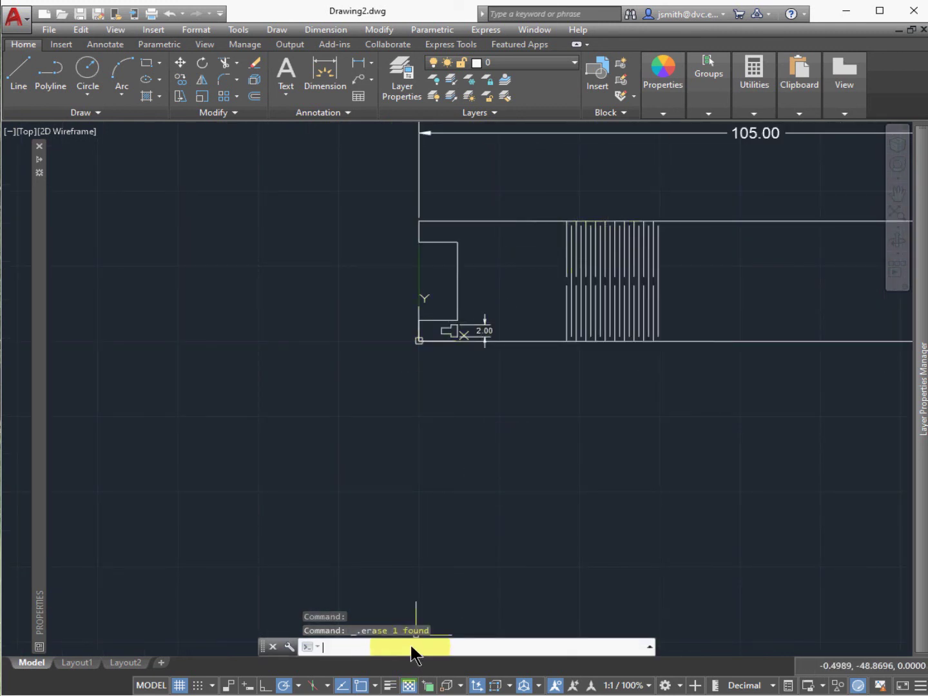
{"action": "type", "text": "layer"}
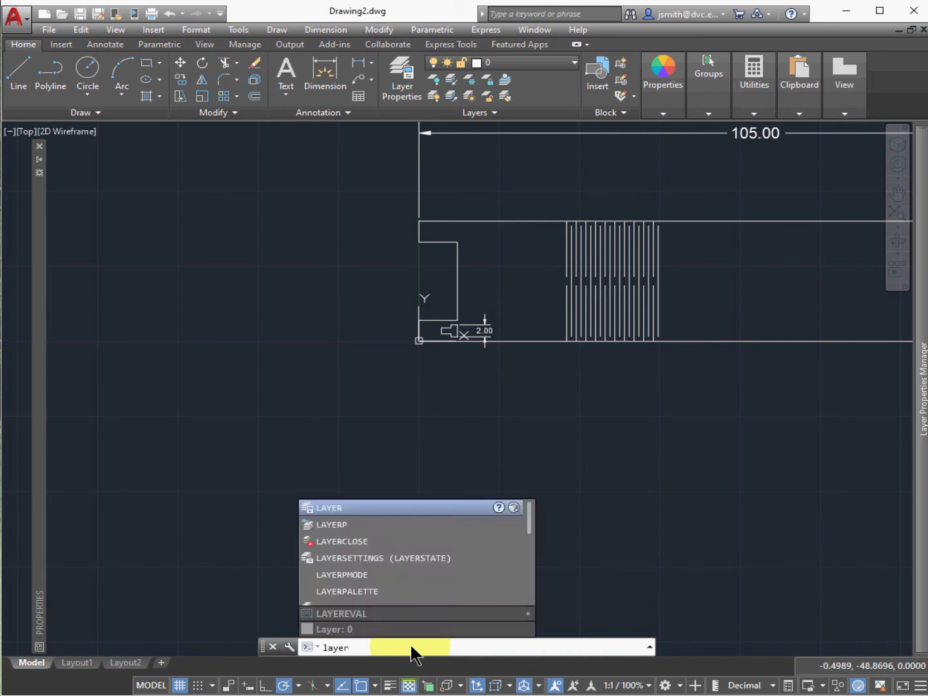
{"action": "key", "text": "Return"}
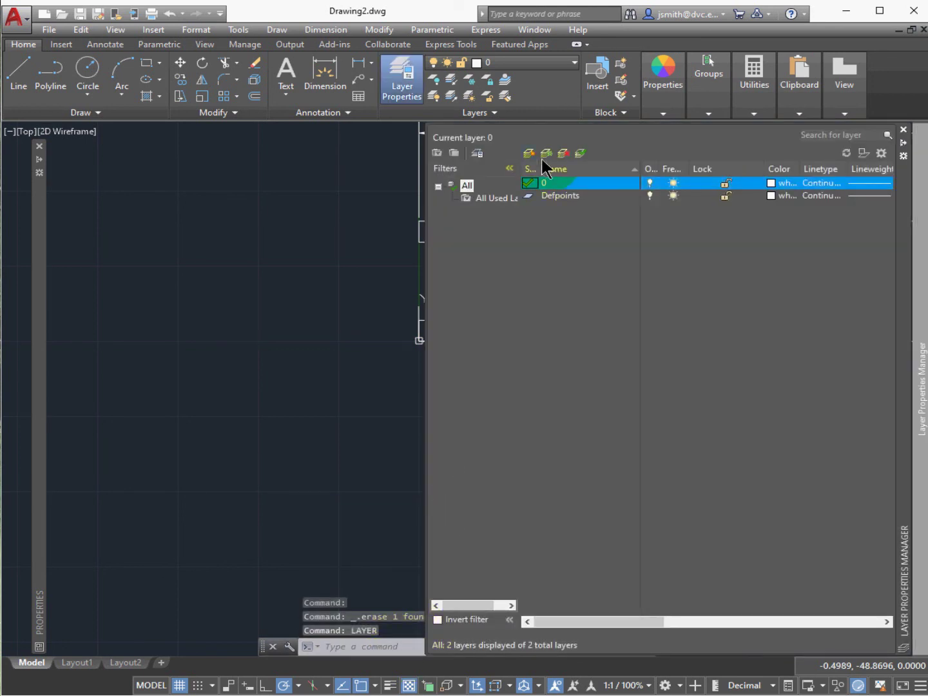
{"action": "left_click_drag", "start_coordinate": [425, 348], "coordinate": [638, 370]}
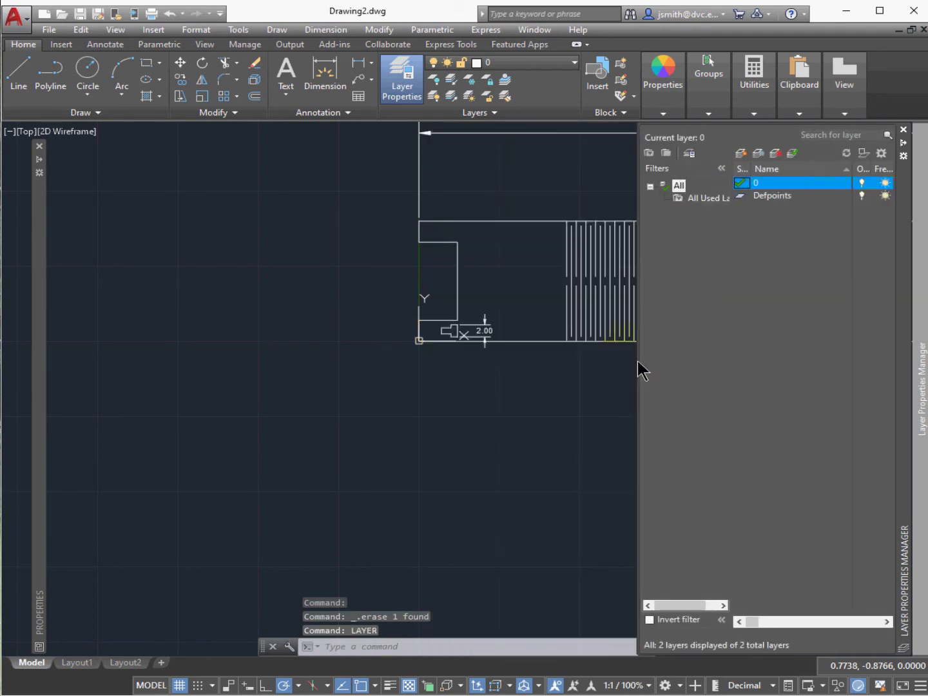
{"action": "left_click", "coordinate": [742, 156]}
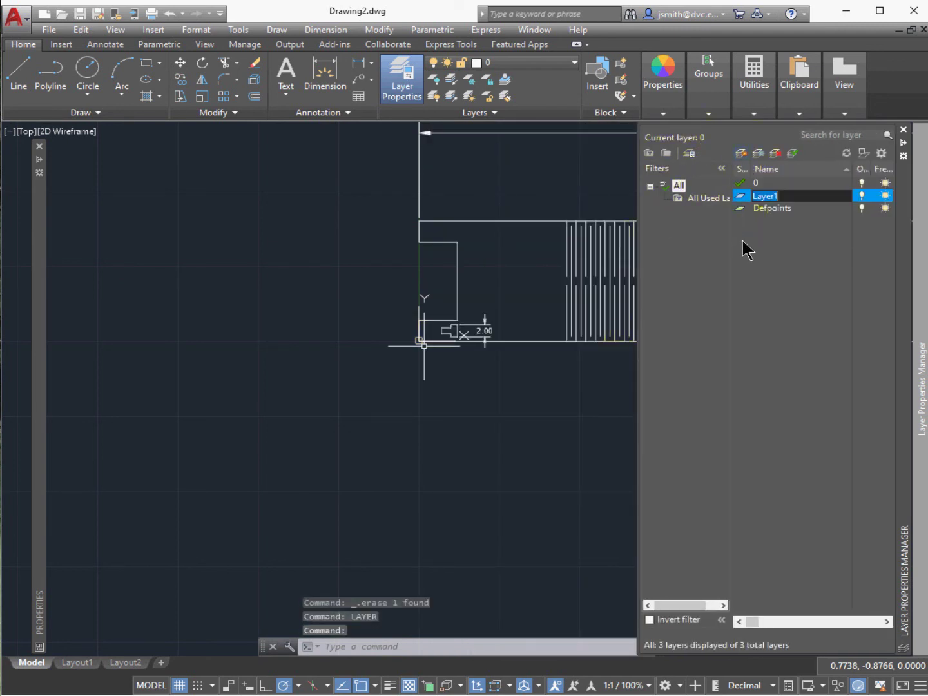
{"action": "type", "text": "dim."}
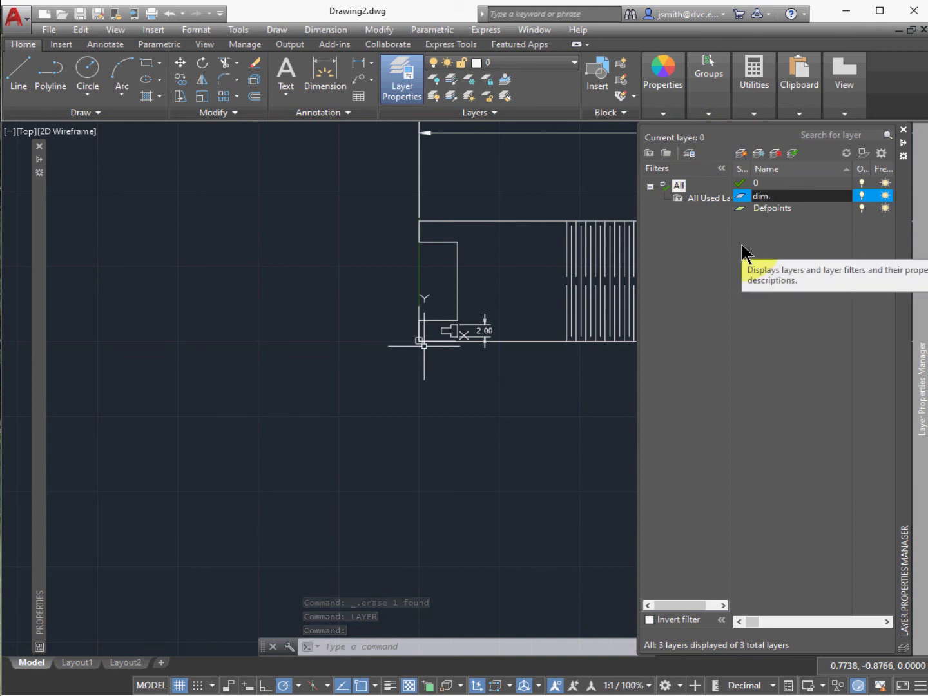
{"action": "key", "text": "Return"}
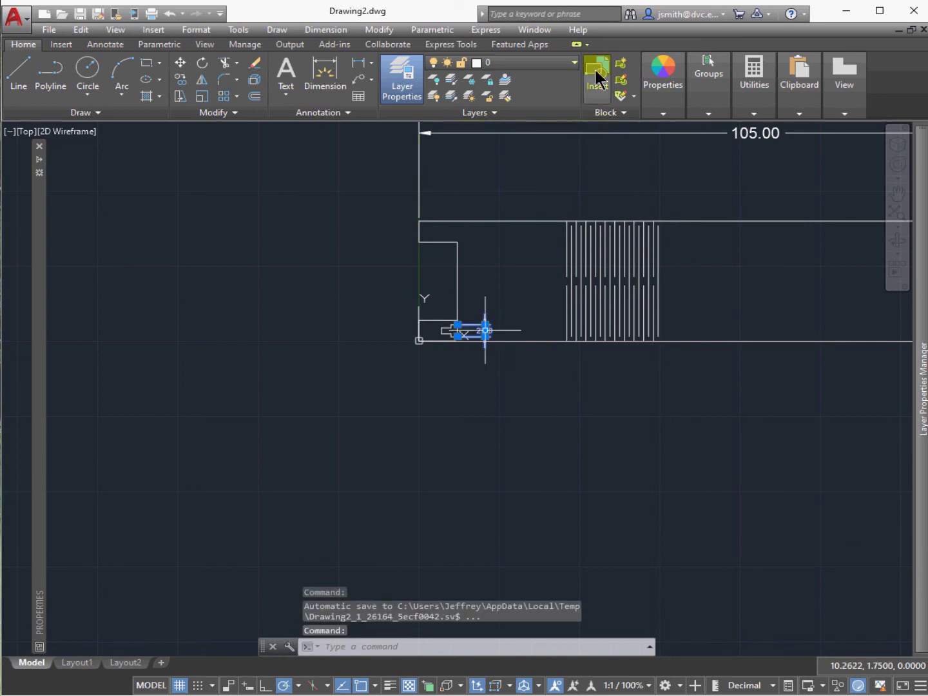
Assign the T-slot dimension and the overall length dimension to the "dim." layer
{"action": "left_click", "coordinate": [459, 165]}
{"action": "left_click", "coordinate": [423, 155]}
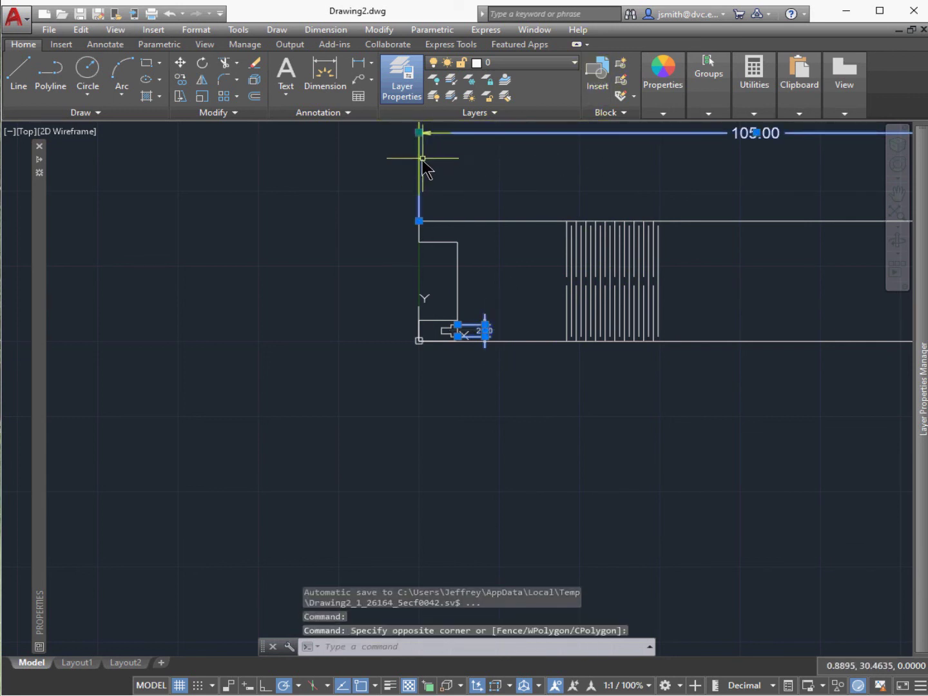
{"action": "right_click", "coordinate": [418, 164]}
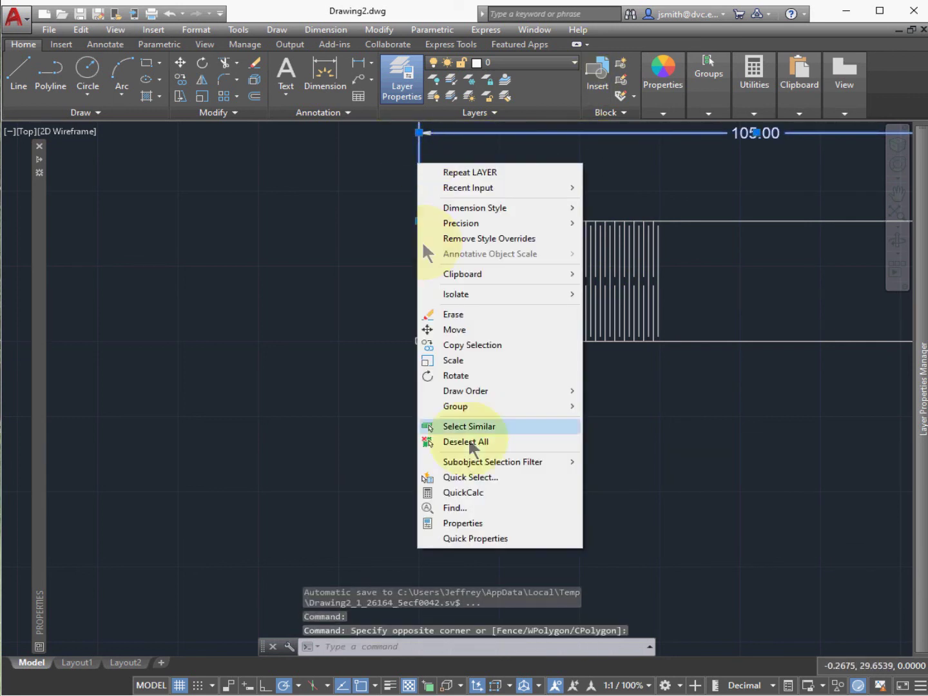
{"action": "left_click", "coordinate": [485, 523]}
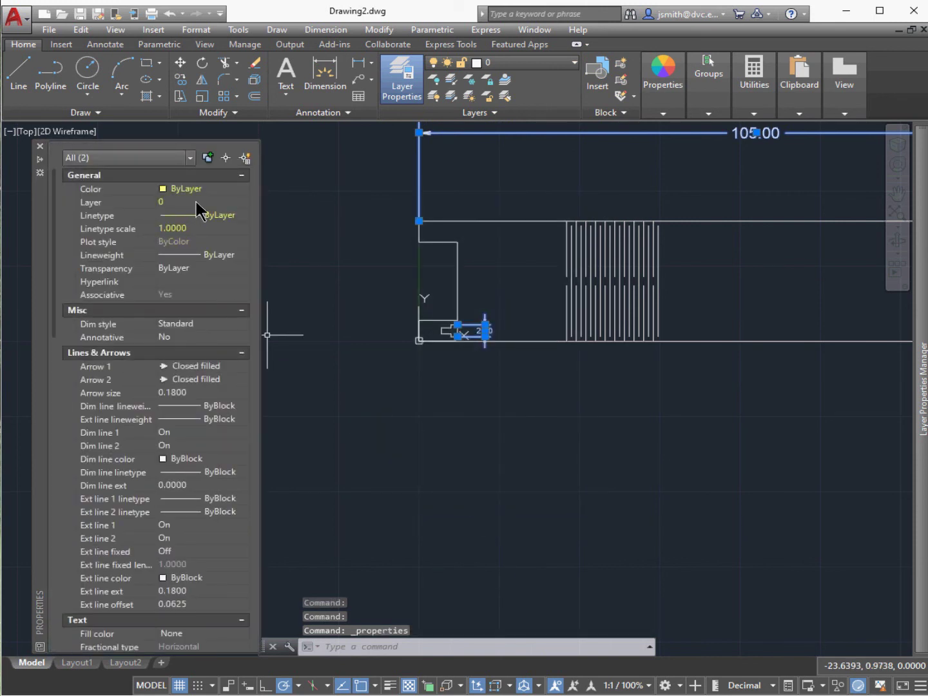
{"action": "left_click", "coordinate": [195, 203]}
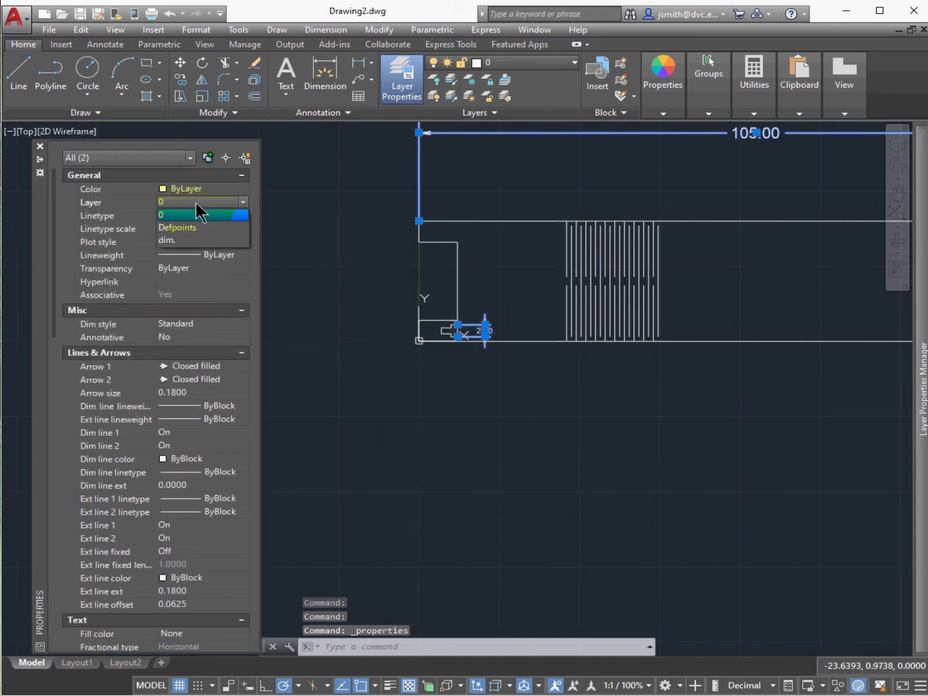
{"action": "left_click", "coordinate": [191, 241]}
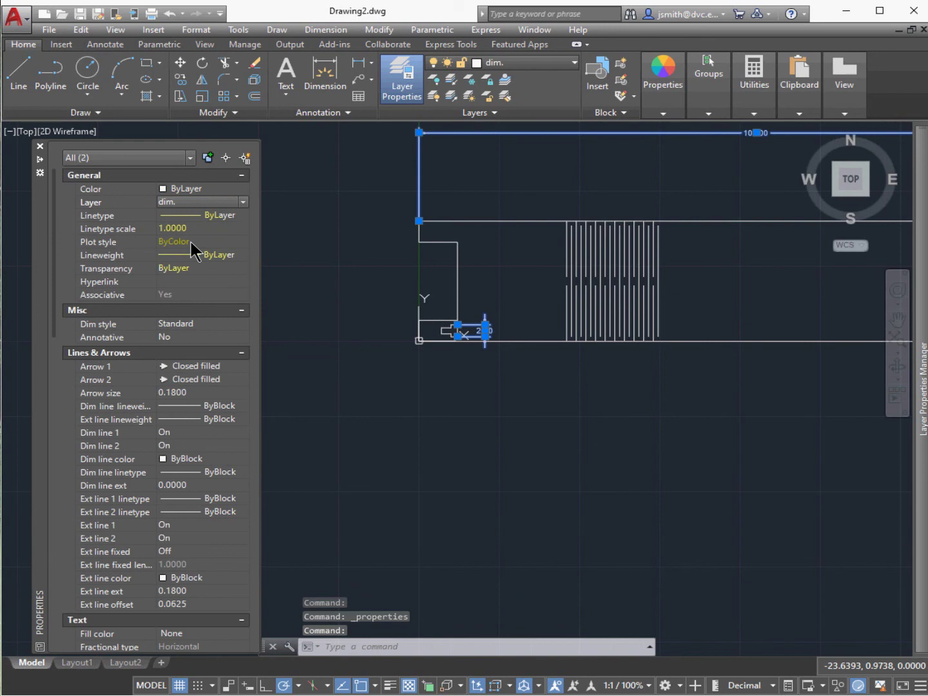
{"action": "left_click", "coordinate": [40, 159]}
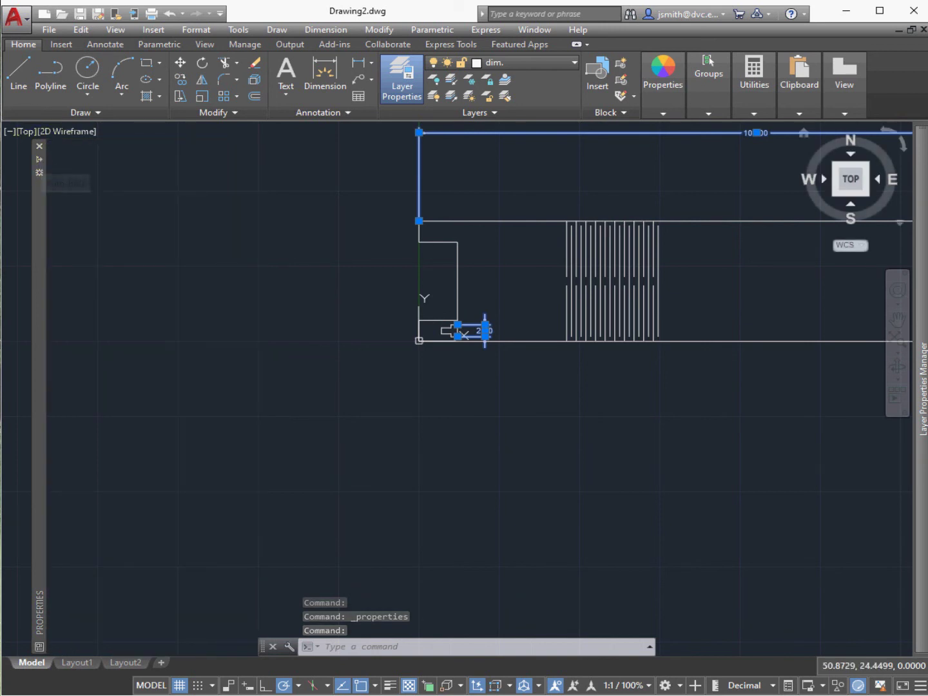
Turn the "dim." layer off and on twice to check its dimensions, and close the layer properties
{"action": "mouse_move", "coordinate": [921, 295]}
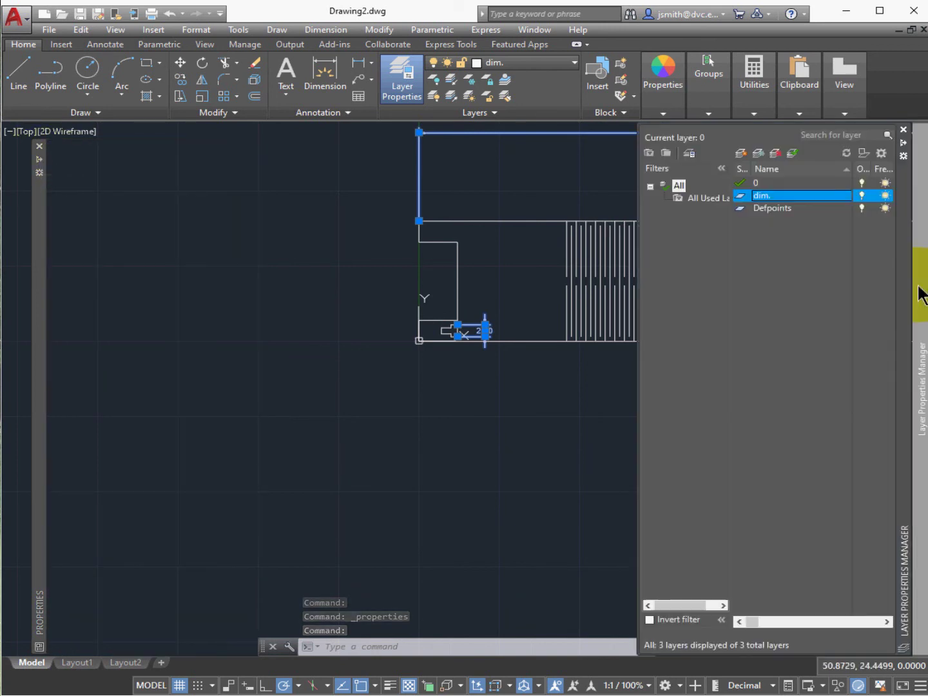
{"action": "key", "text": "Escape"}
{"action": "left_click", "coordinate": [860, 195]}
{"action": "left_click", "coordinate": [862, 196]}
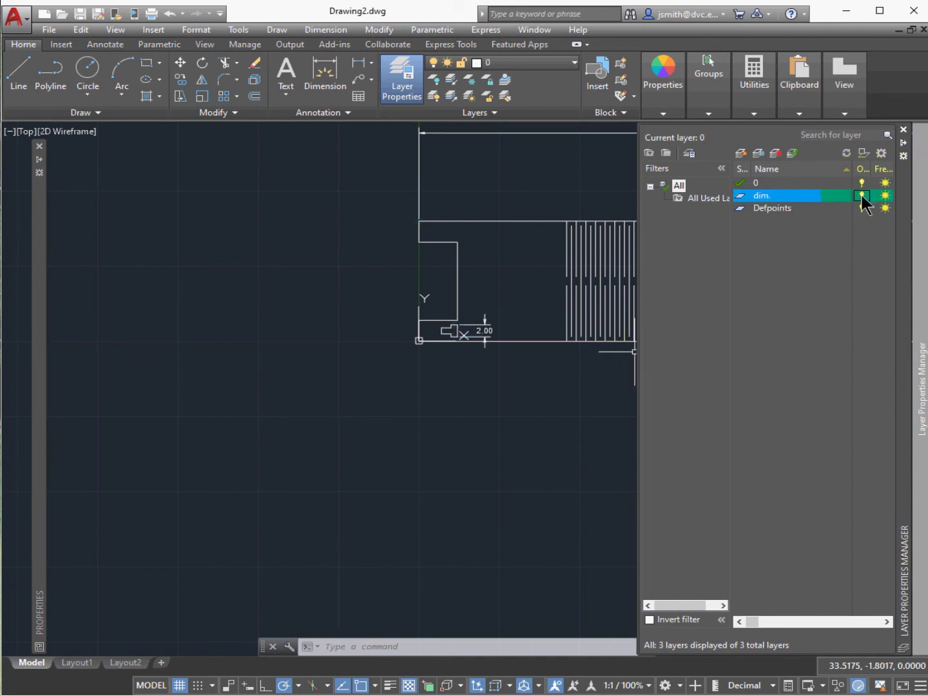
{"action": "left_click", "coordinate": [861, 196]}
{"action": "left_click", "coordinate": [862, 196]}
{"action": "left_click", "coordinate": [903, 143]}
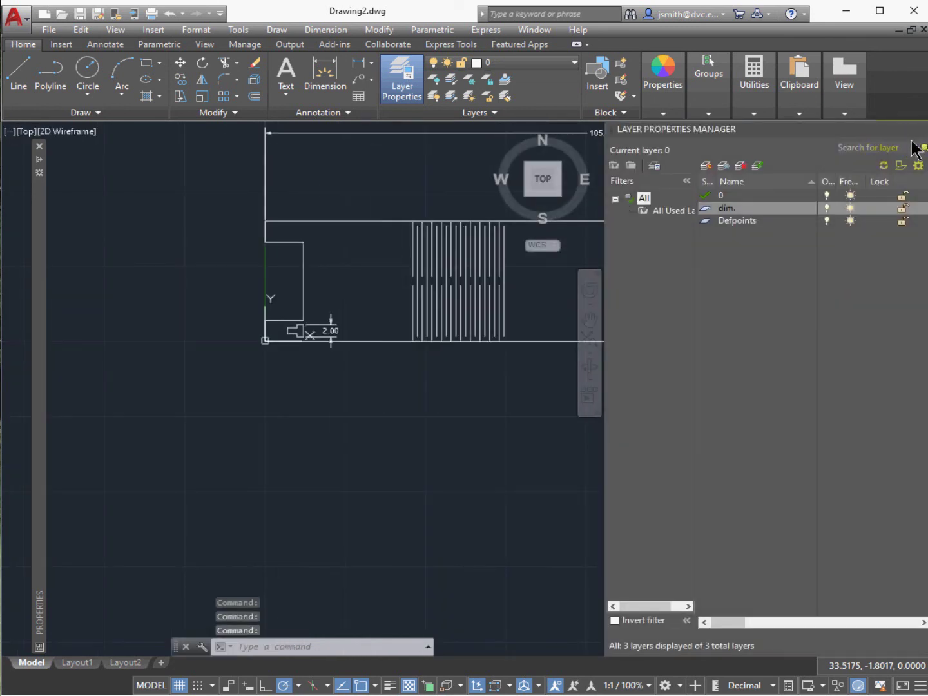
{"action": "left_click", "coordinate": [909, 131]}
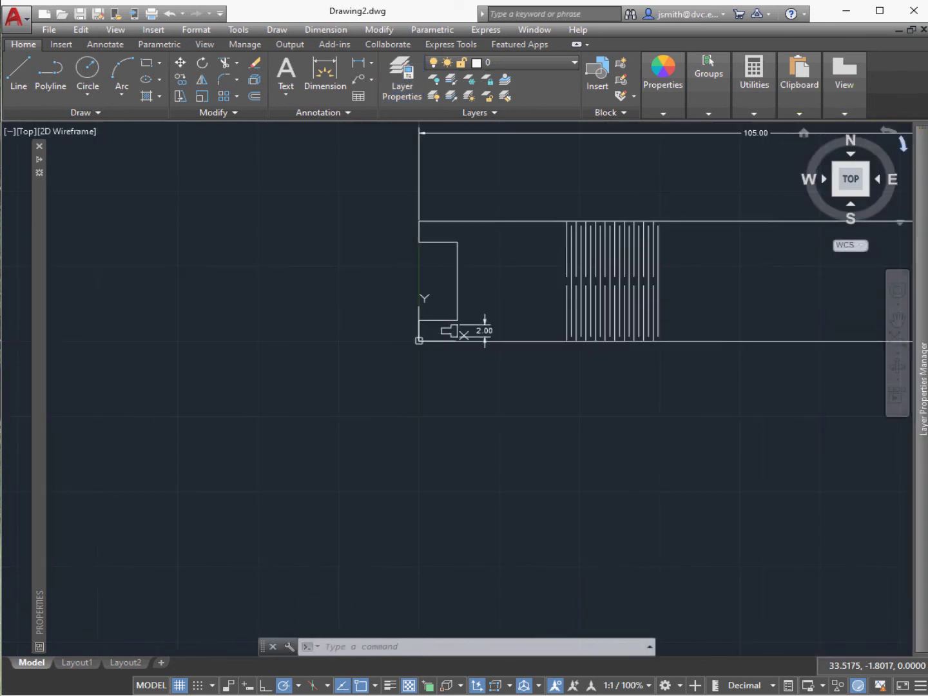